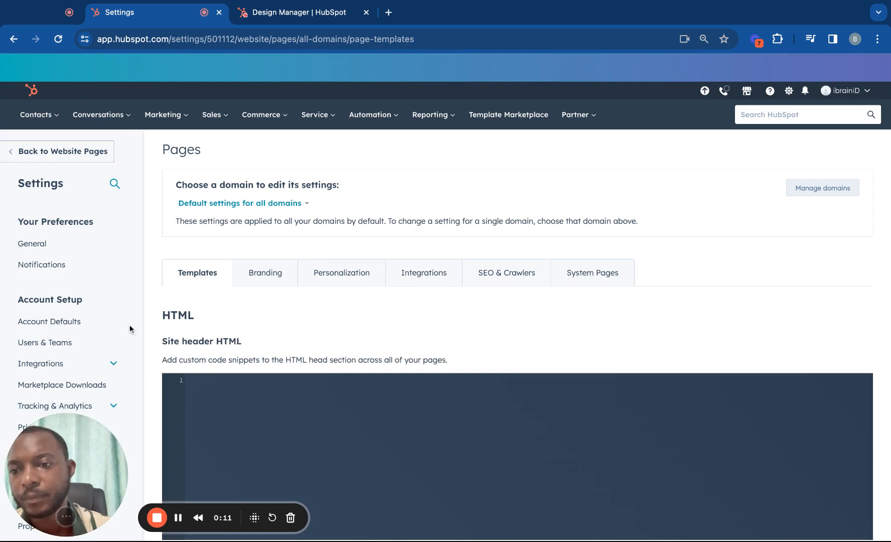
- Open the website's navigation menus settings and view the list of existing menus
{"action": "scroll", "coordinate": [130, 325], "scroll_direction": "down", "scroll_amount": 10}
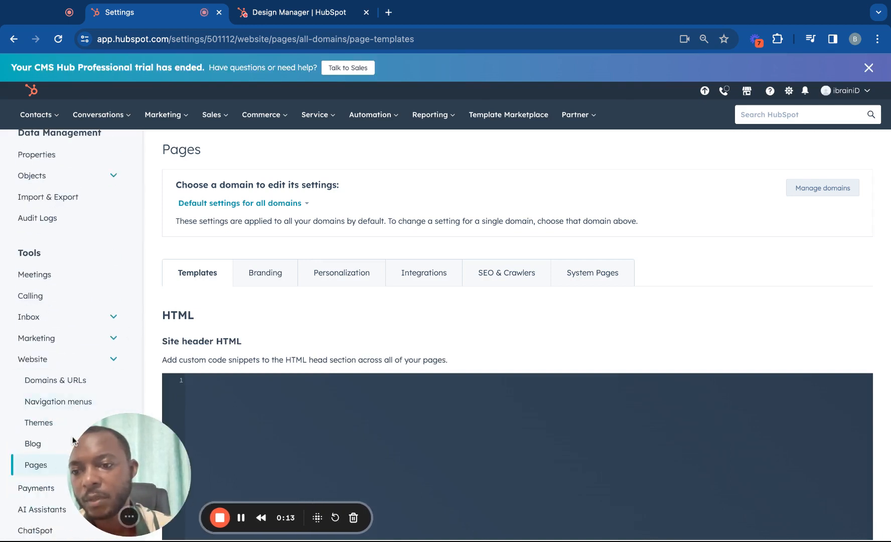
{"action": "left_click", "coordinate": [58, 402]}
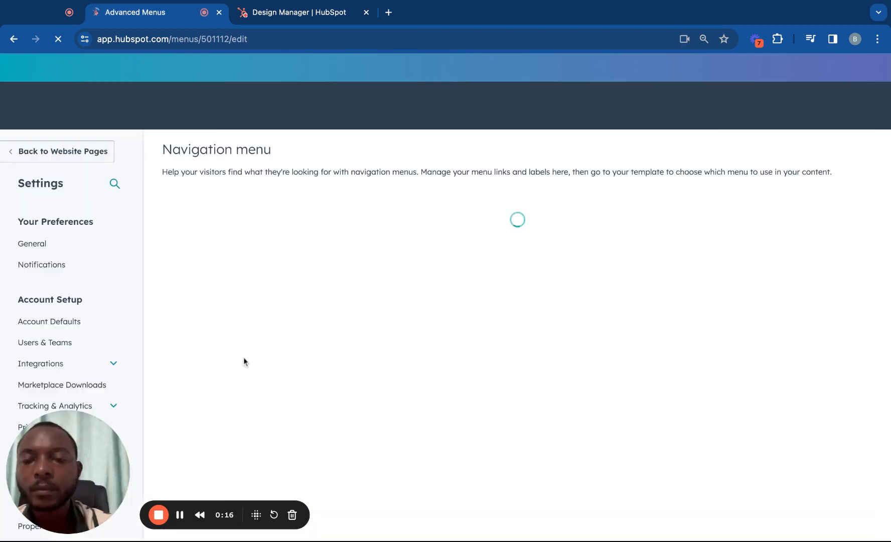
{"action": "left_click", "coordinate": [208, 224]}
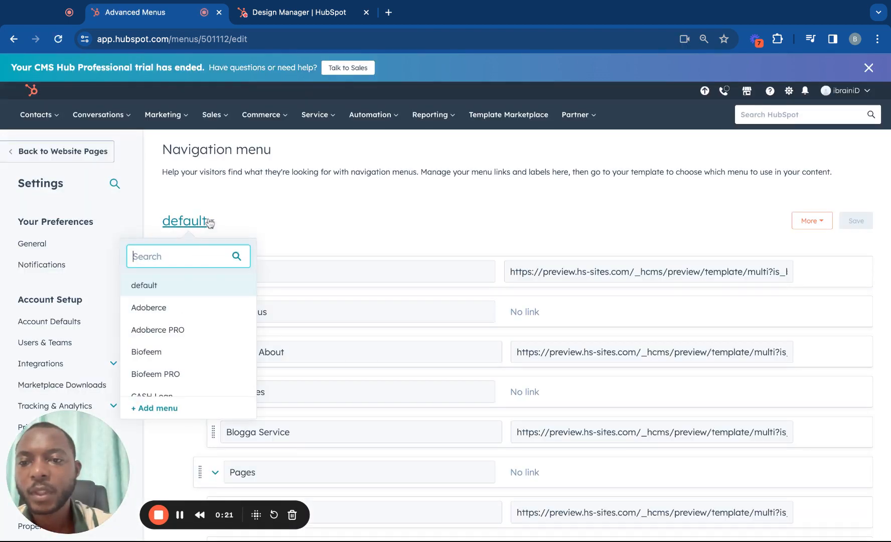
{"action": "left_click", "coordinate": [295, 210]}
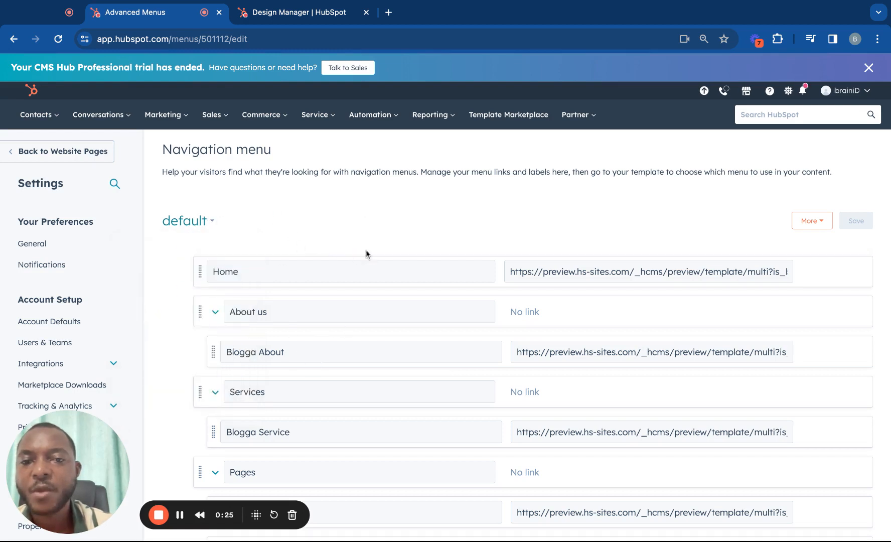
- Create a new navigation menu named "Test Menu"
{"action": "left_click", "coordinate": [206, 223]}
{"action": "scroll", "coordinate": [170, 381], "scroll_direction": "down", "scroll_amount": 1}
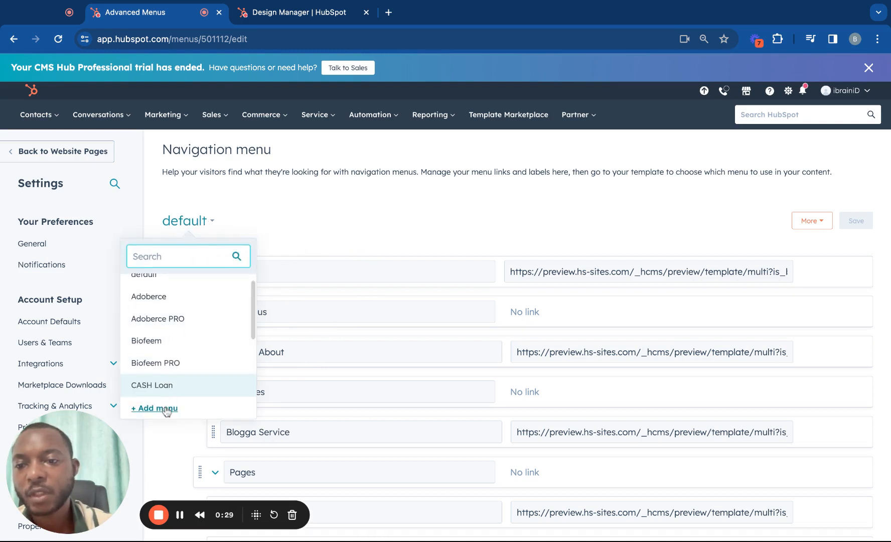
{"action": "left_click", "coordinate": [167, 409]}
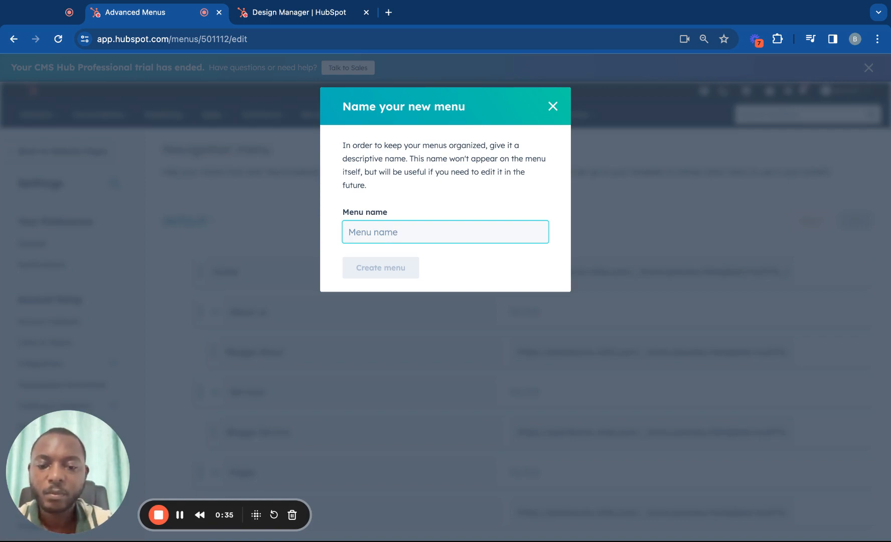
{"action": "type", "text": "Test Menu"}
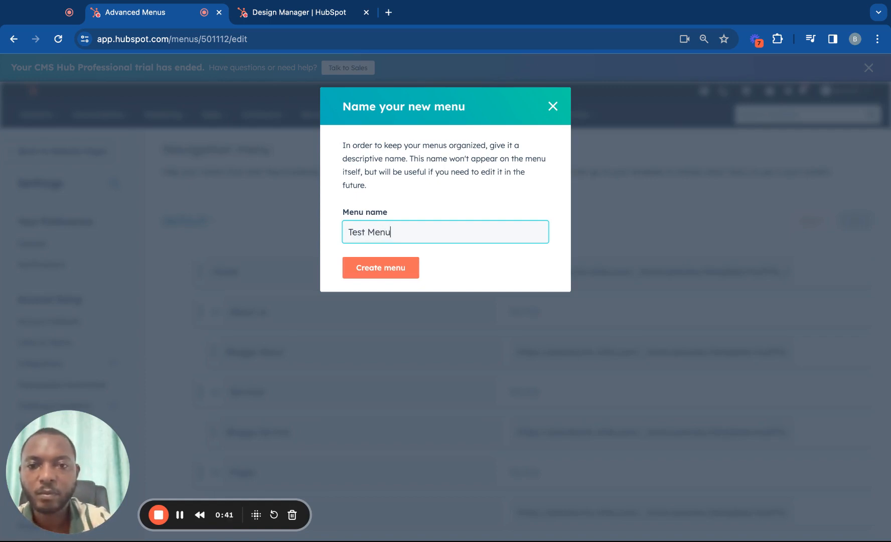
{"action": "left_click", "coordinate": [390, 273]}
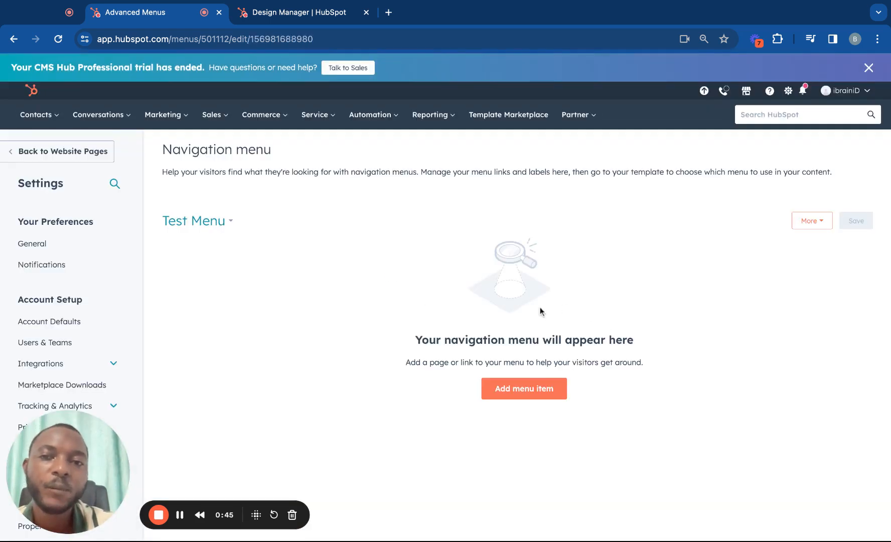
- Add the first item to the empty menu and label it "Home"
{"action": "left_click", "coordinate": [534, 389]}
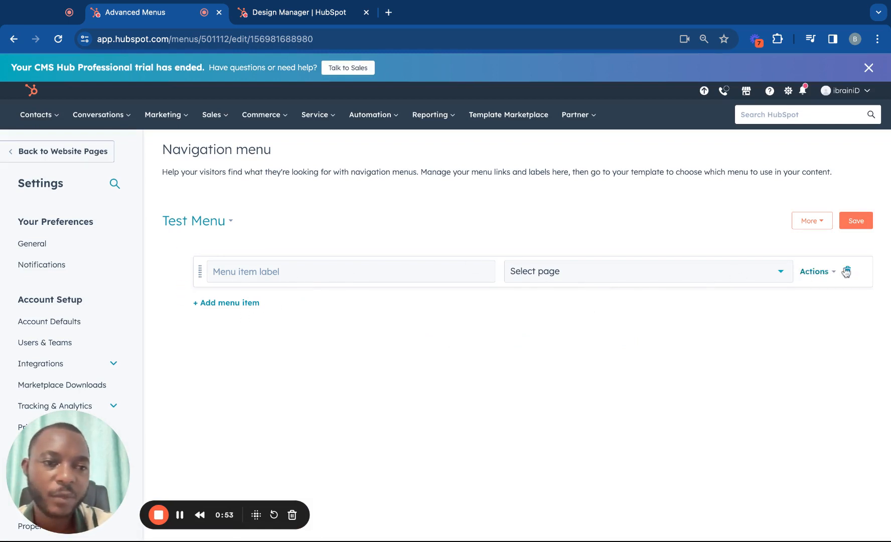
{"action": "left_click", "coordinate": [821, 274]}
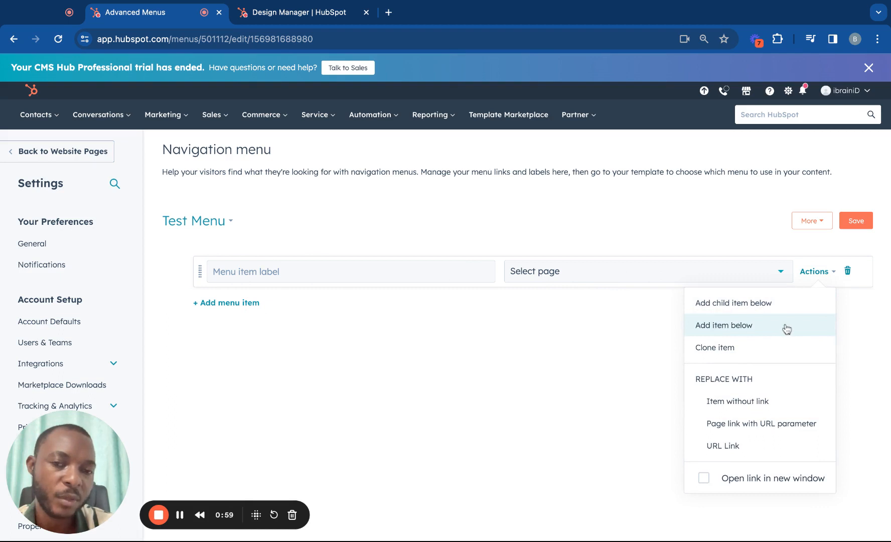
{"action": "left_click", "coordinate": [303, 274]}
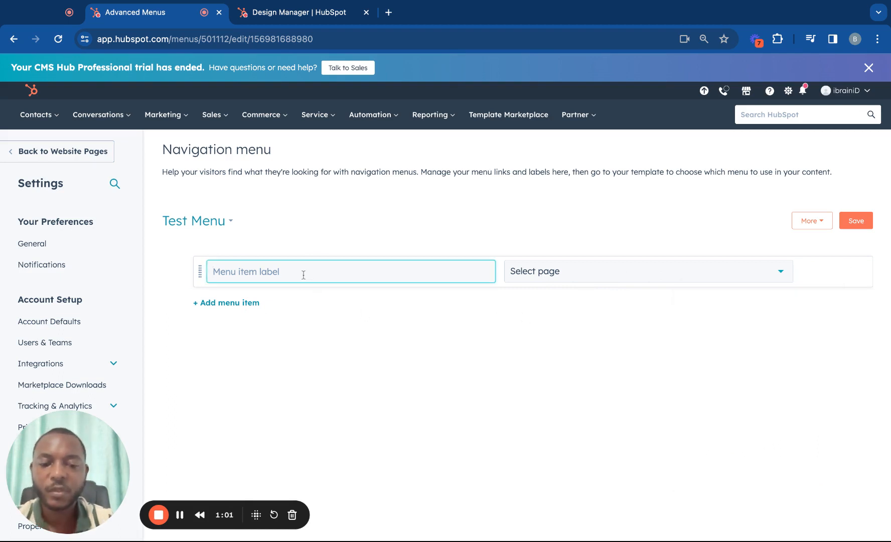
{"action": "type", "text": "Home"}
- Add a page link item below Home and label it "About"
{"action": "left_click", "coordinate": [252, 303]}
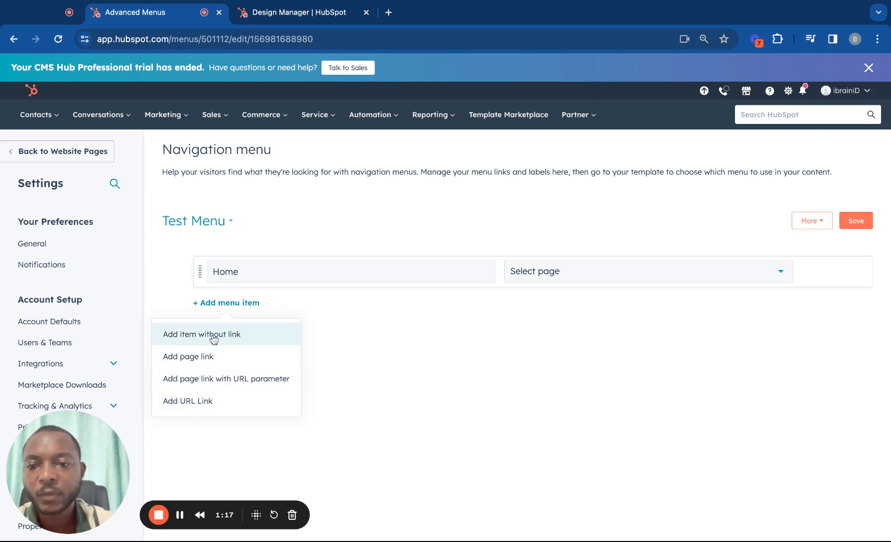
{"action": "left_click", "coordinate": [207, 357]}
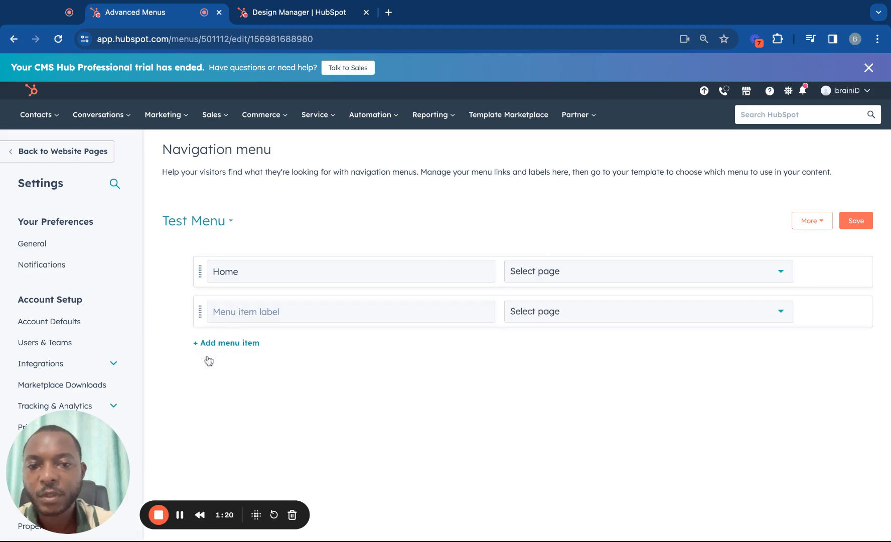
{"action": "left_click", "coordinate": [322, 314]}
{"action": "type", "text": "About"}
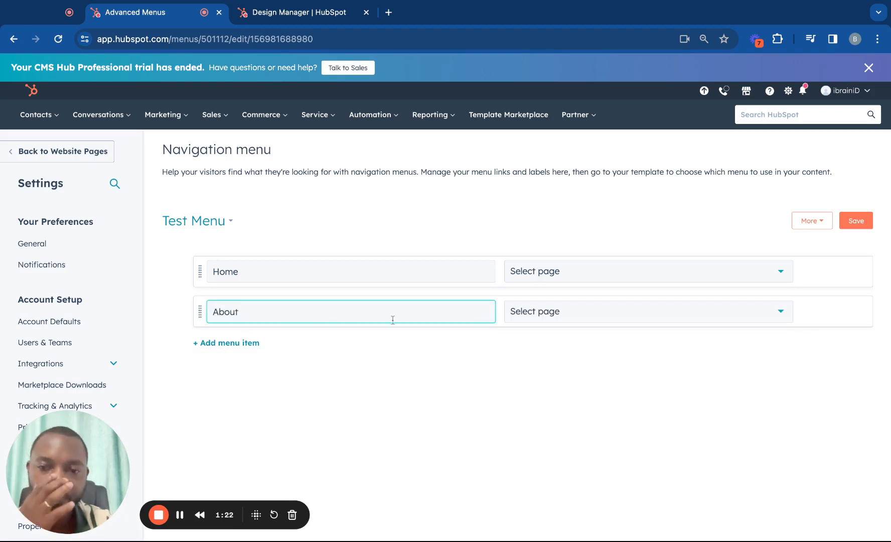
- Below About, add an item without link labelled "Resources", followed by a page link item labelled "Services"
{"action": "left_click", "coordinate": [245, 345]}
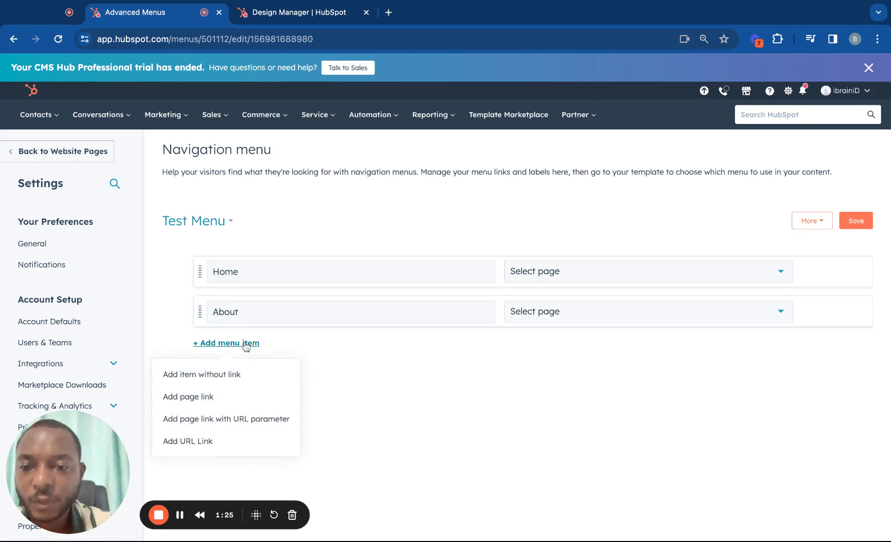
{"action": "left_click", "coordinate": [212, 378]}
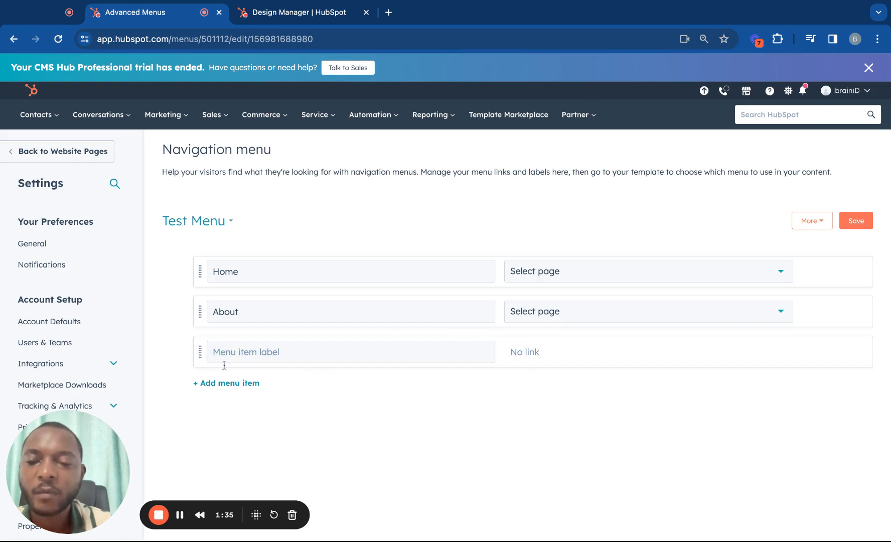
{"action": "left_click", "coordinate": [224, 384]}
{"action": "left_click", "coordinate": [210, 419]}
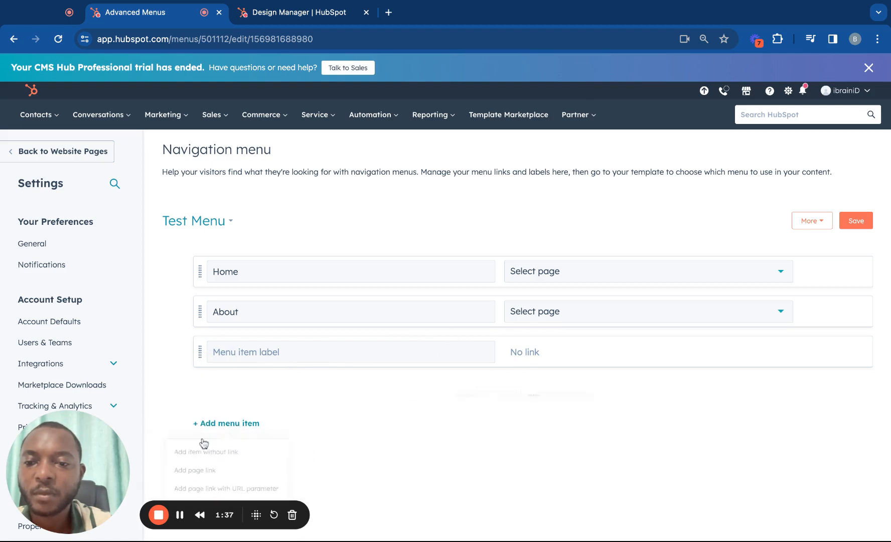
{"action": "left_click", "coordinate": [220, 392]}
{"action": "type", "text": "Ser"}
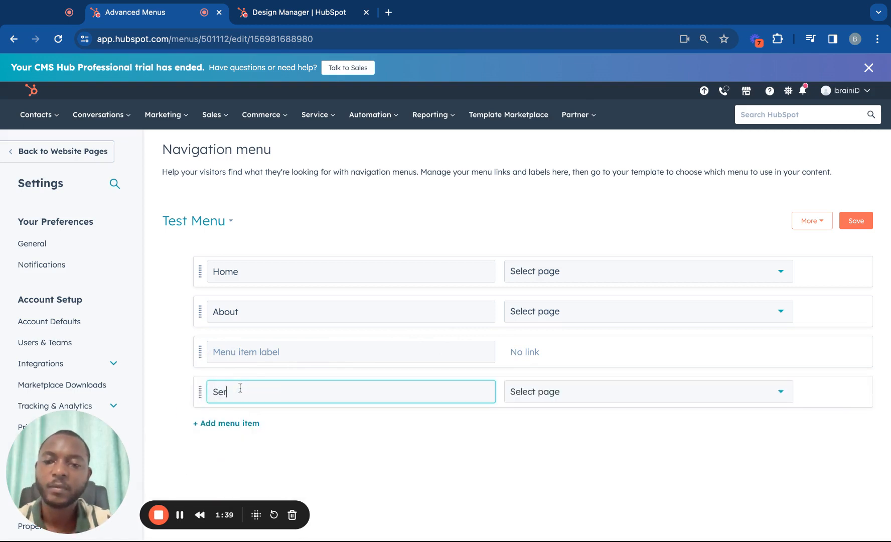
{"action": "type", "text": "vices"}
{"action": "left_click", "coordinate": [245, 347]}
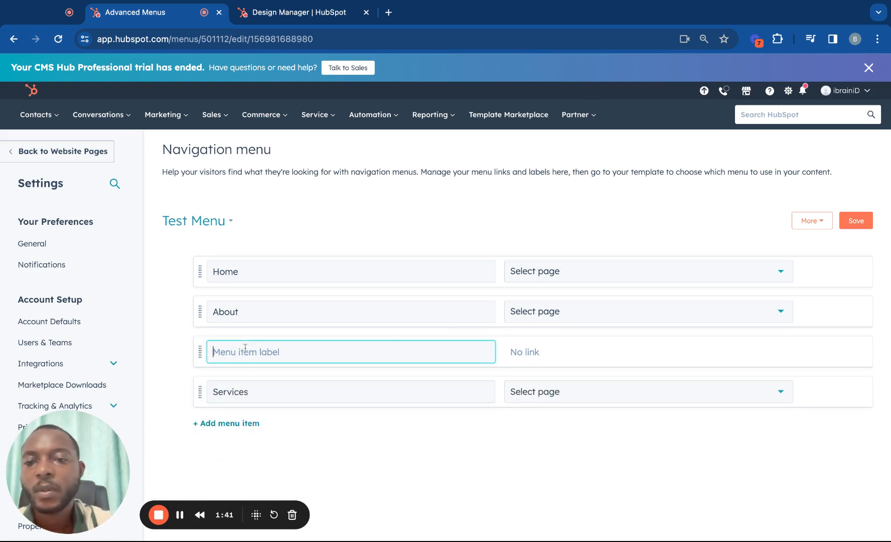
{"action": "type", "text": "Resources"}
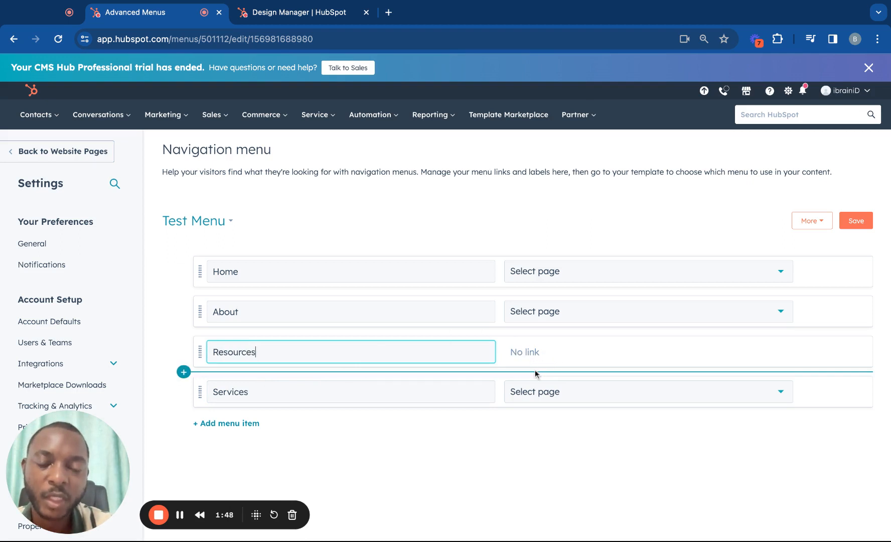
- Add a child item under Resources and label it "Blog"
{"action": "left_click", "coordinate": [813, 351]}
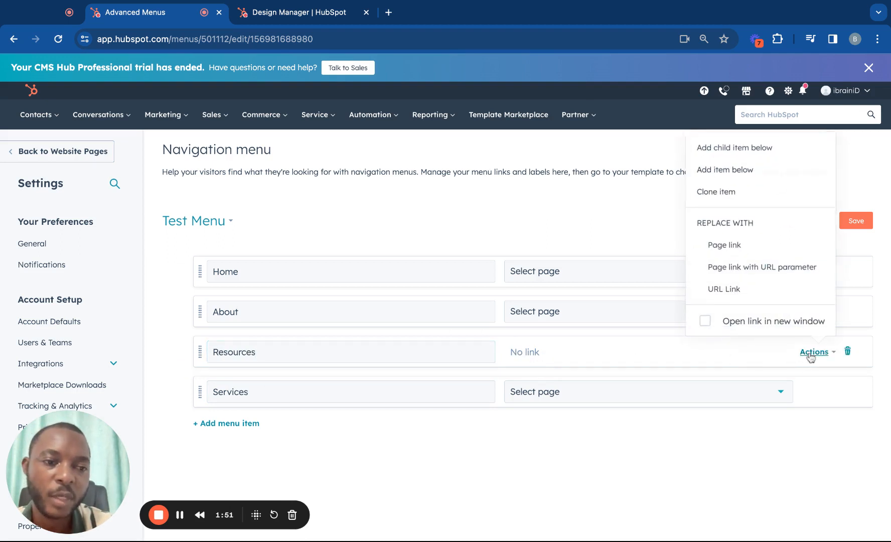
{"action": "left_click", "coordinate": [729, 148]}
{"action": "left_click", "coordinate": [390, 392]}
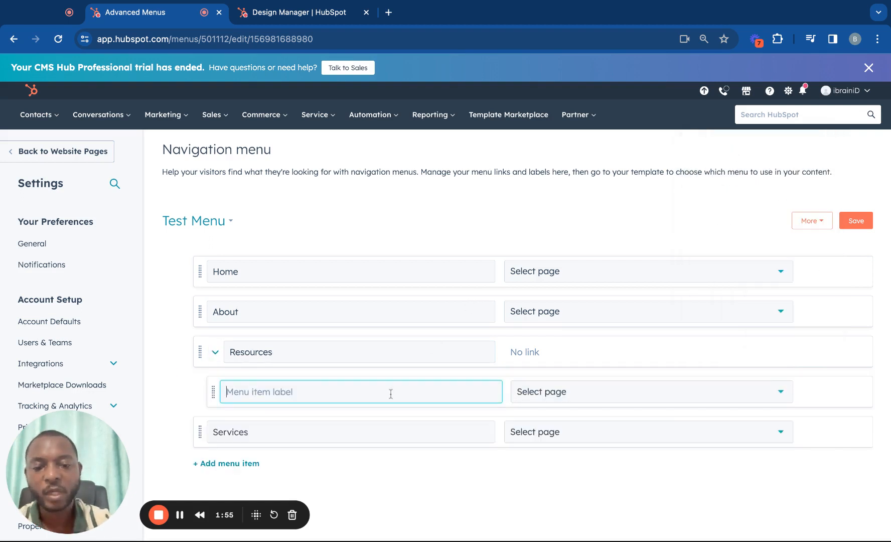
{"action": "type", "text": "Blog"}
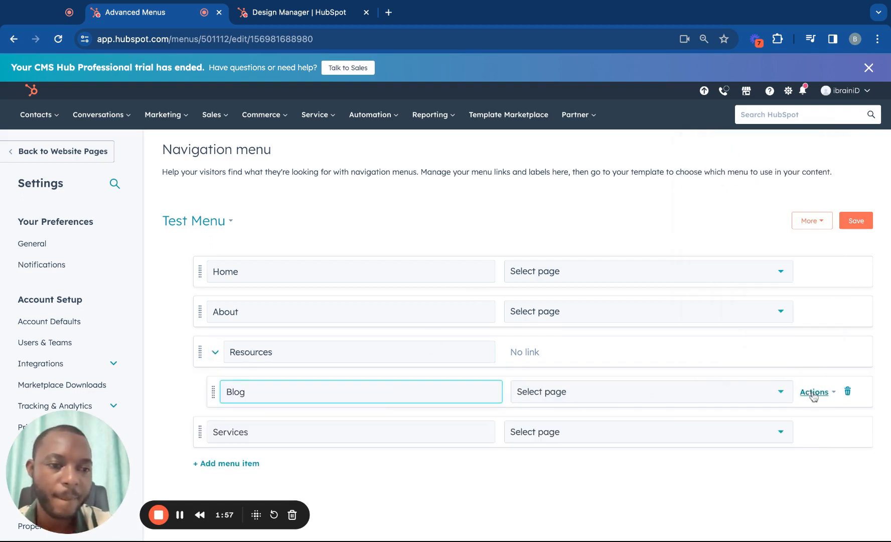
- Clone the Blog child item and relabel the copy "Webinar"
{"action": "left_click", "coordinate": [813, 396]}
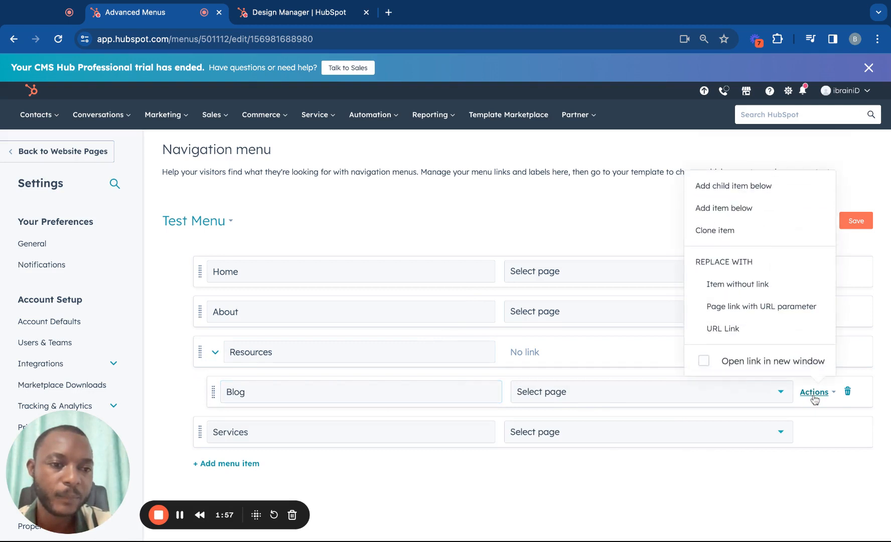
{"action": "left_click", "coordinate": [729, 231]}
{"action": "left_click", "coordinate": [372, 427]}
{"action": "key", "text": "super+a"}
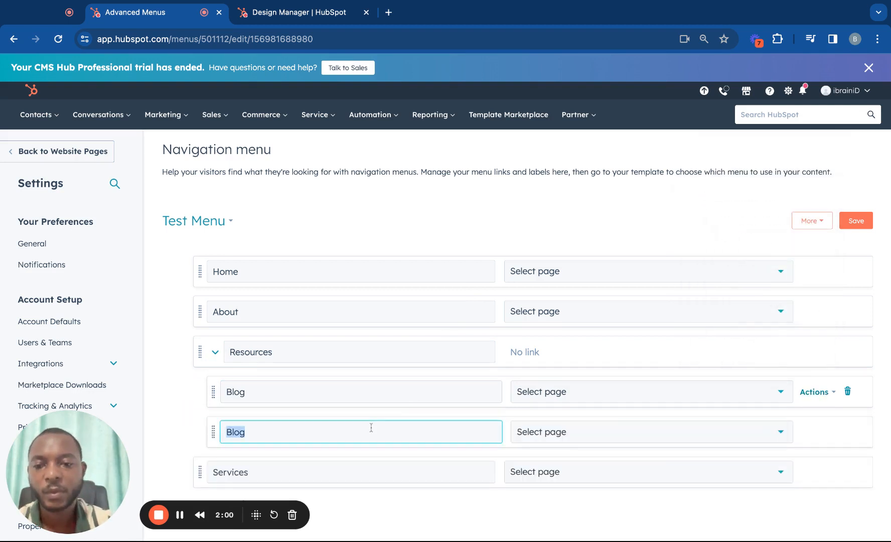
{"action": "type", "text": "Wen"}
{"action": "key", "text": "BackSpace"}
{"action": "type", "text": "binar"}
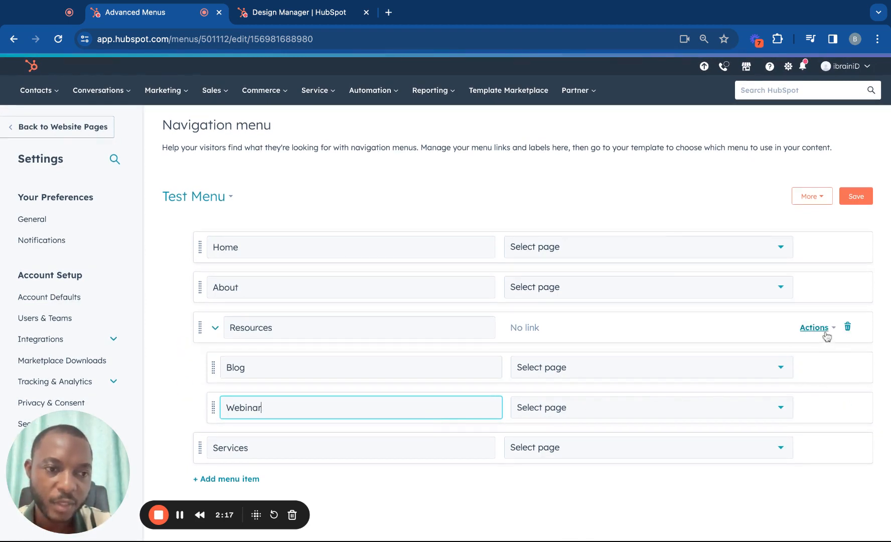
- Add another child item directly under Resources, above Blog, and start editing its label
{"action": "left_click", "coordinate": [825, 329]}
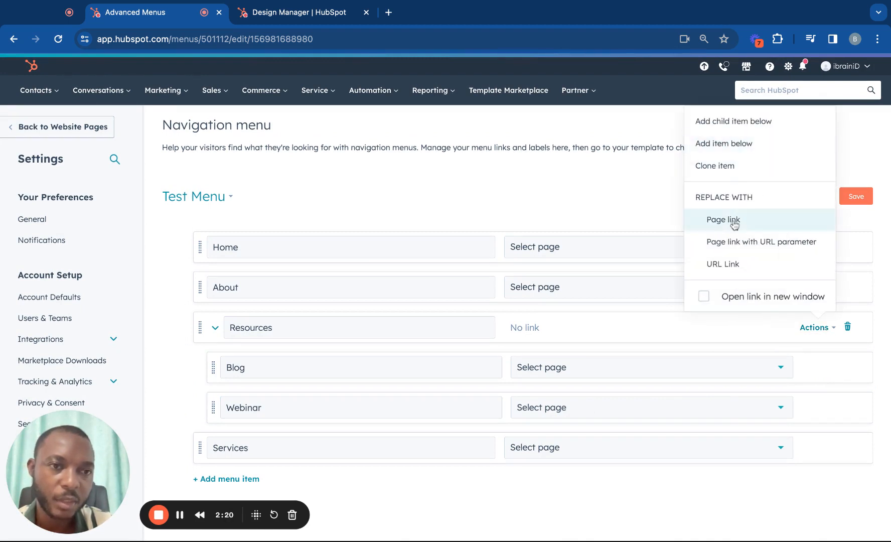
{"action": "left_click", "coordinate": [732, 121]}
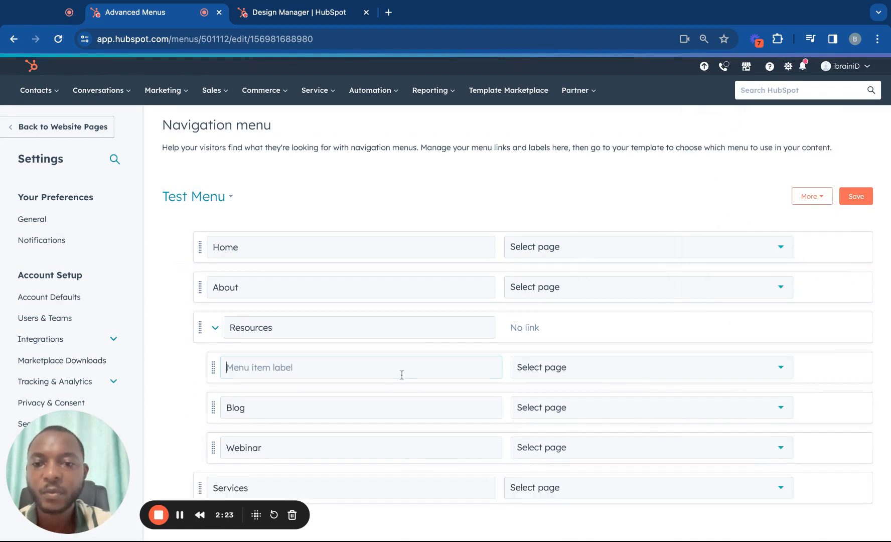
{"action": "left_click", "coordinate": [402, 373]}
{"action": "type", "text": "Pod"}
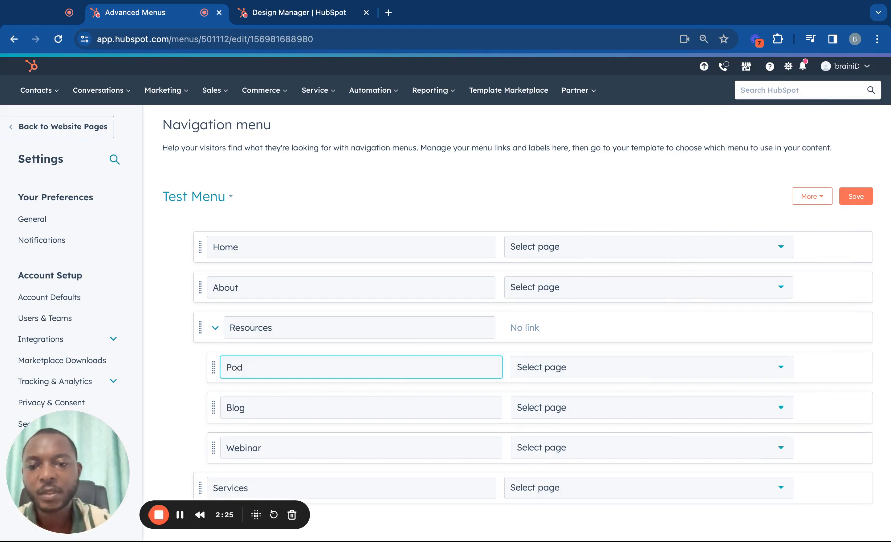
{"action": "key", "text": "BackSpace"}
{"action": "key", "text": "BackSpace"}
{"action": "key", "text": "BackSpace"}
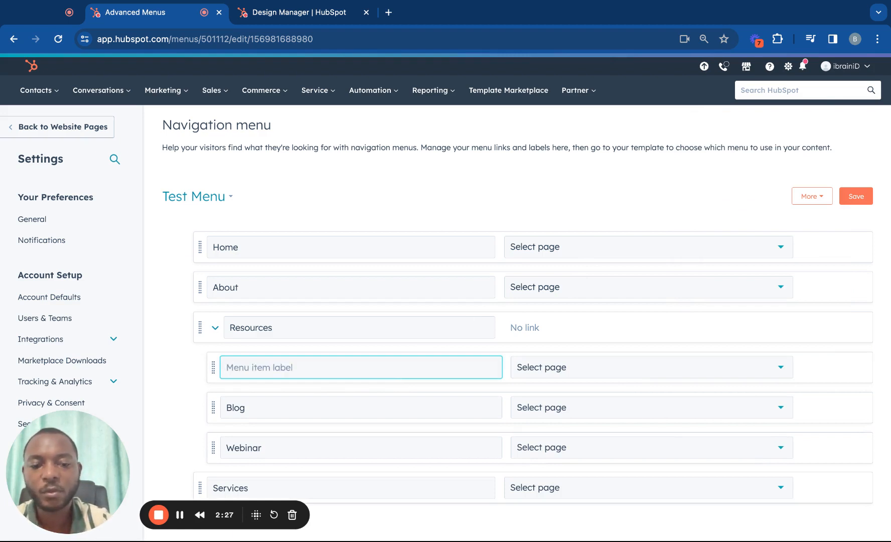
{"action": "type", "text": "Y"}
{"action": "key", "text": "BackSpace"}
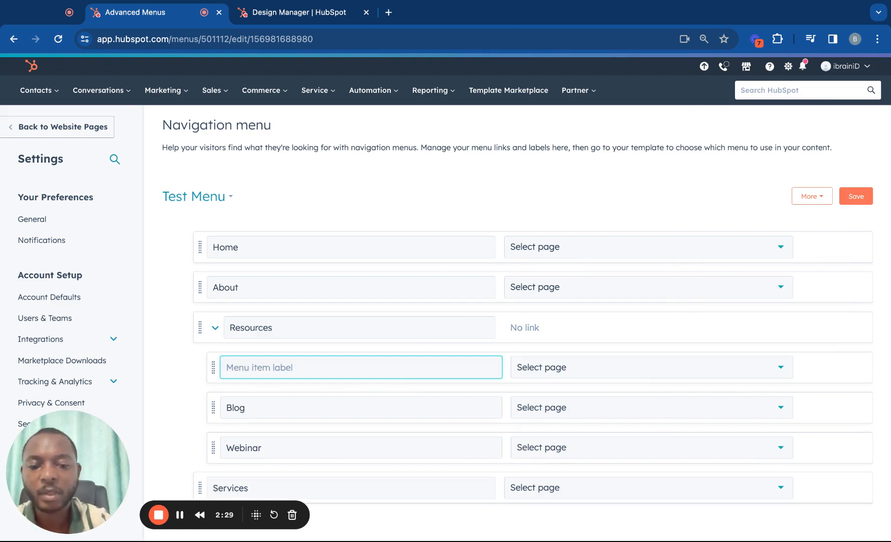
{"action": "type", "text": "SP"}
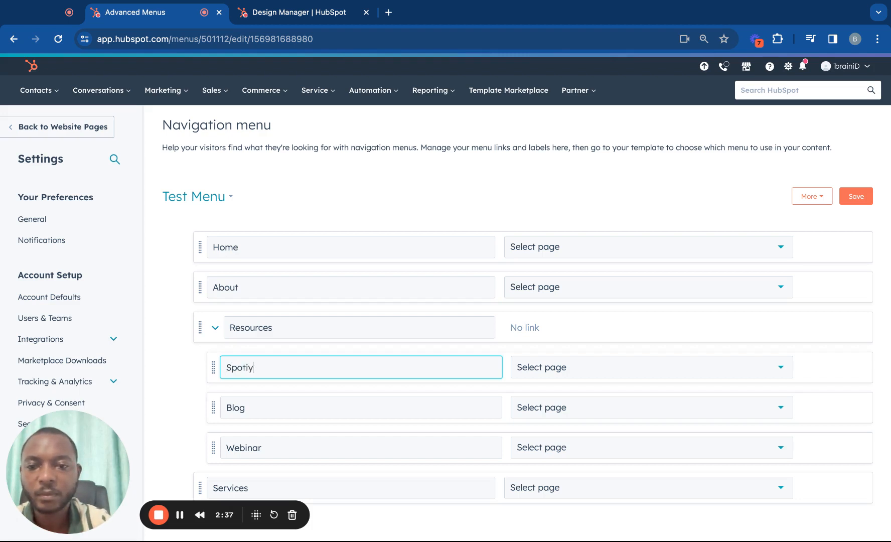
{"action": "key", "text": "BackSpace"}
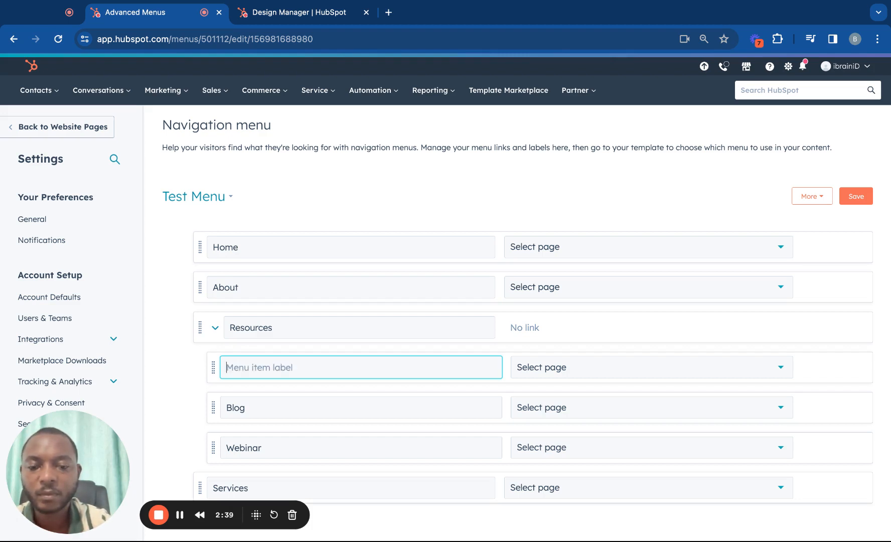
- Label the new child item under Resources "Podcast" and replace its page link with a URL link
{"action": "type", "text": "Podcast"}
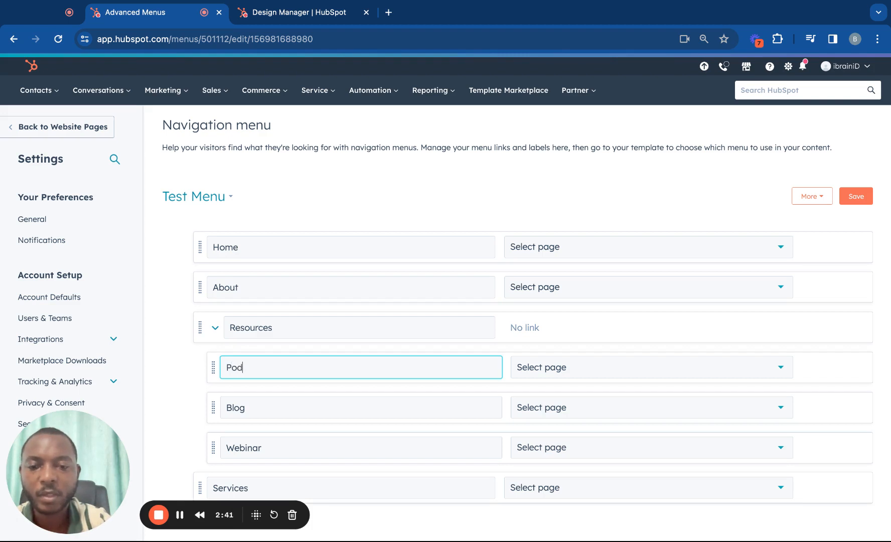
{"action": "left_click", "coordinate": [627, 368]}
{"action": "left_click", "coordinate": [798, 368]}
{"action": "left_click", "coordinate": [802, 368]}
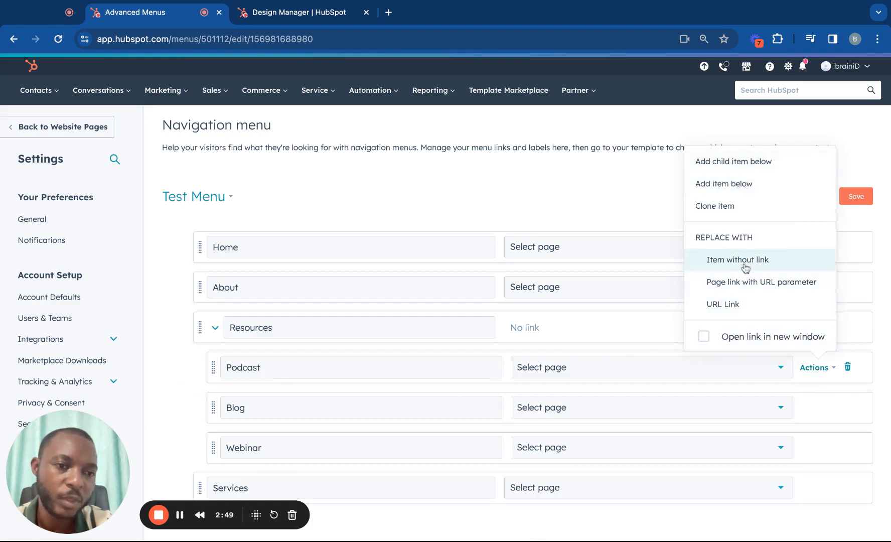
{"action": "left_click", "coordinate": [734, 307]}
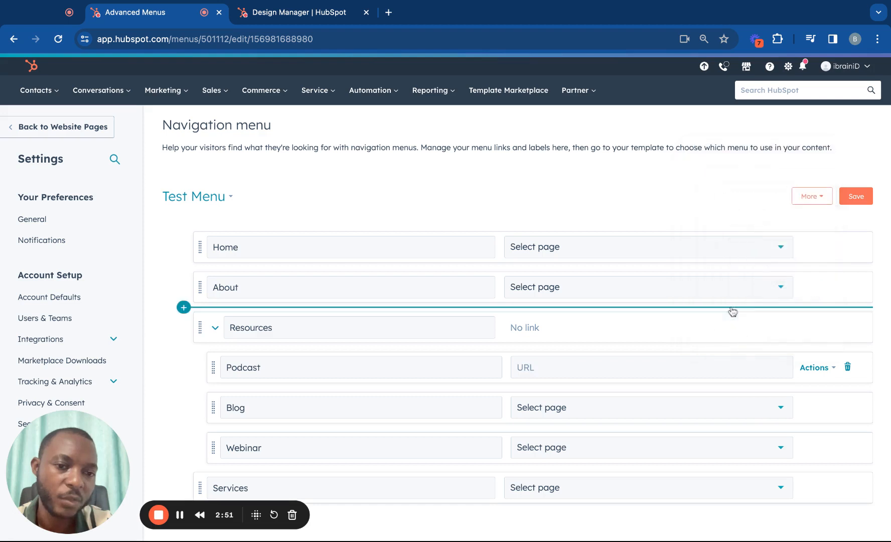
{"action": "left_click", "coordinate": [597, 358]}
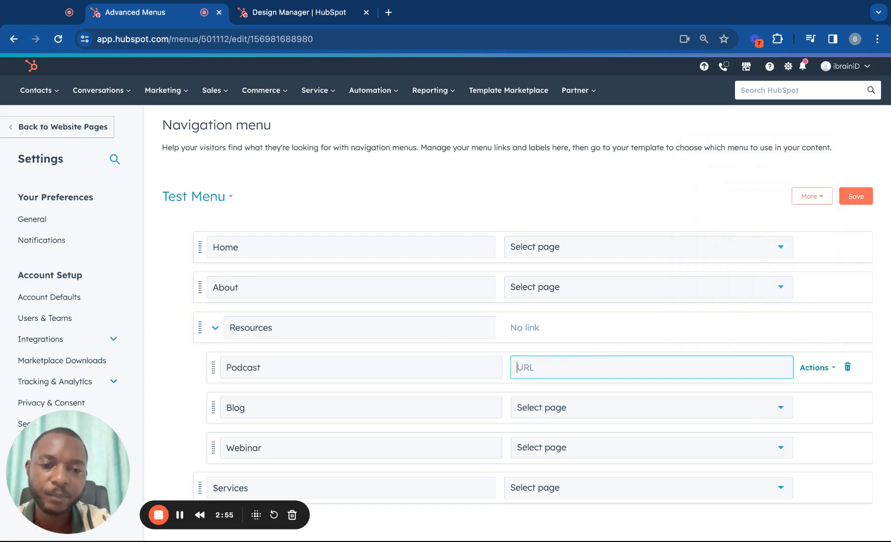
{"action": "type", "text": "https:/"}
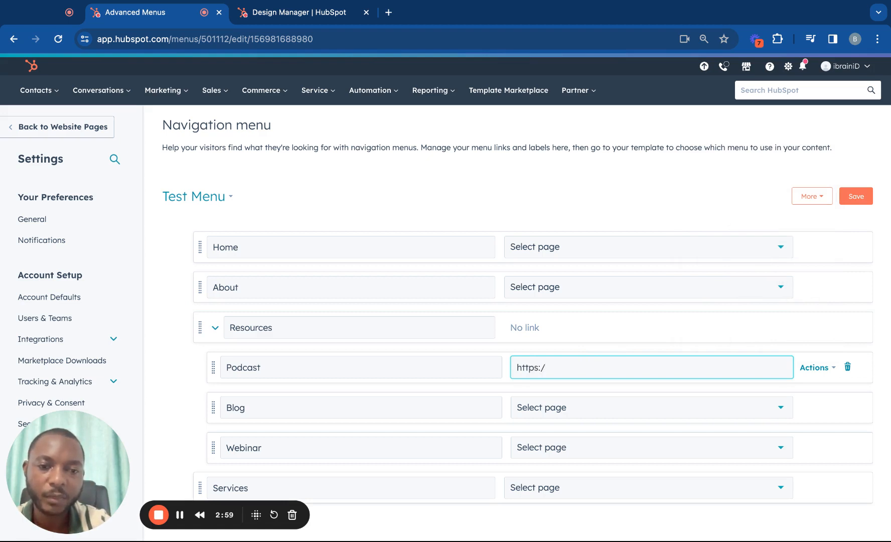
{"action": "type", "text": "/spotify.com/yo"}
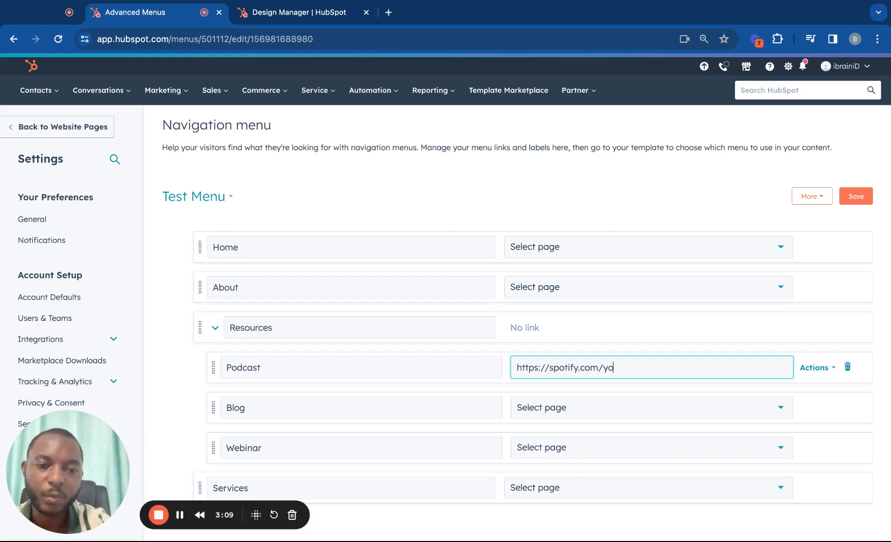
{"action": "type", "text": "page"}
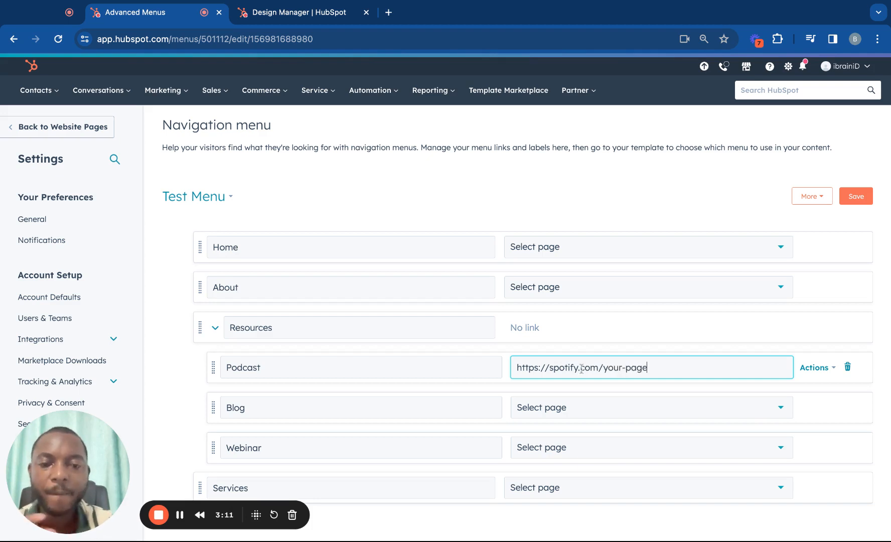
- Set the Podcast item's link to open in a new window
{"action": "scroll", "coordinate": [582, 381], "scroll_direction": "down", "scroll_amount": 2}
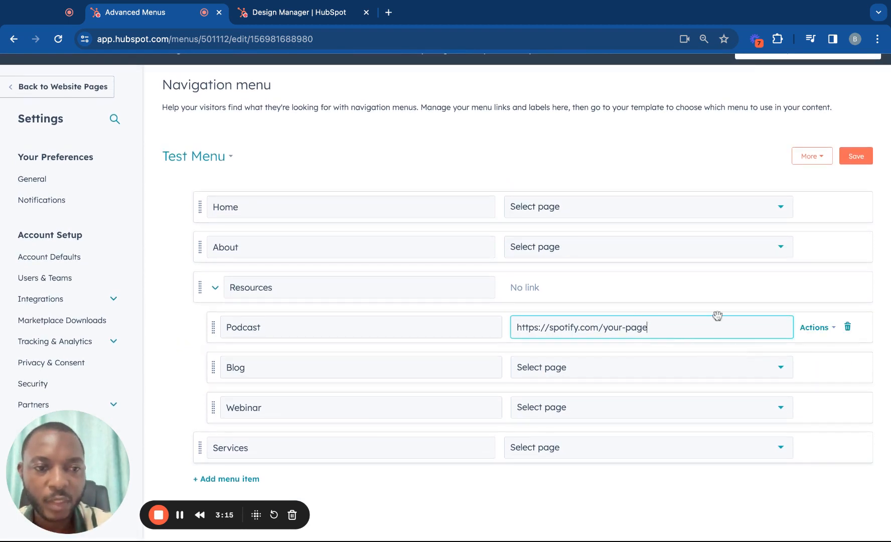
{"action": "left_click", "coordinate": [816, 327]}
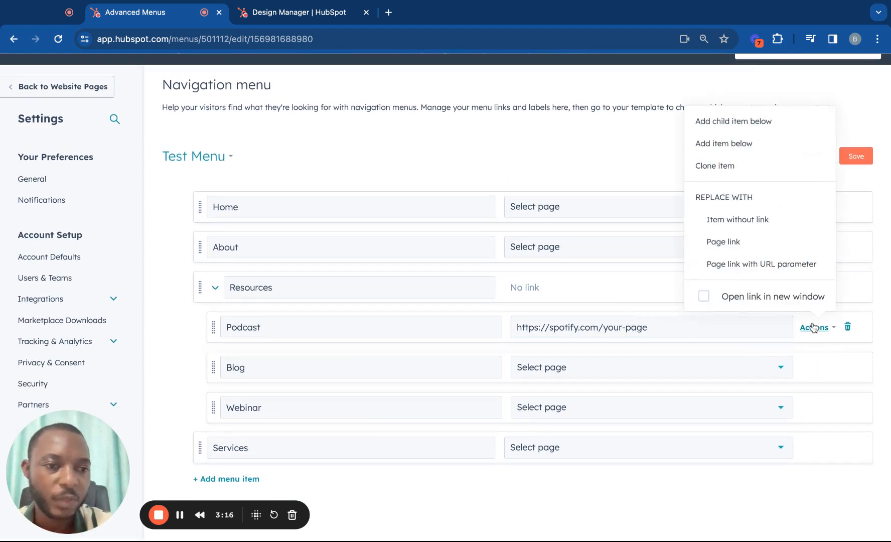
{"action": "left_click", "coordinate": [703, 299]}
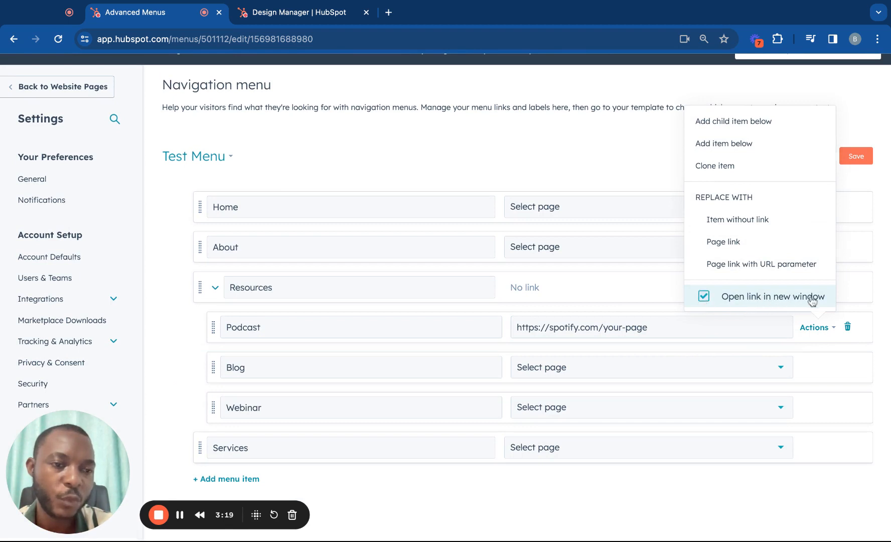
{"action": "scroll", "coordinate": [331, 309], "scroll_direction": "down", "scroll_amount": 1}
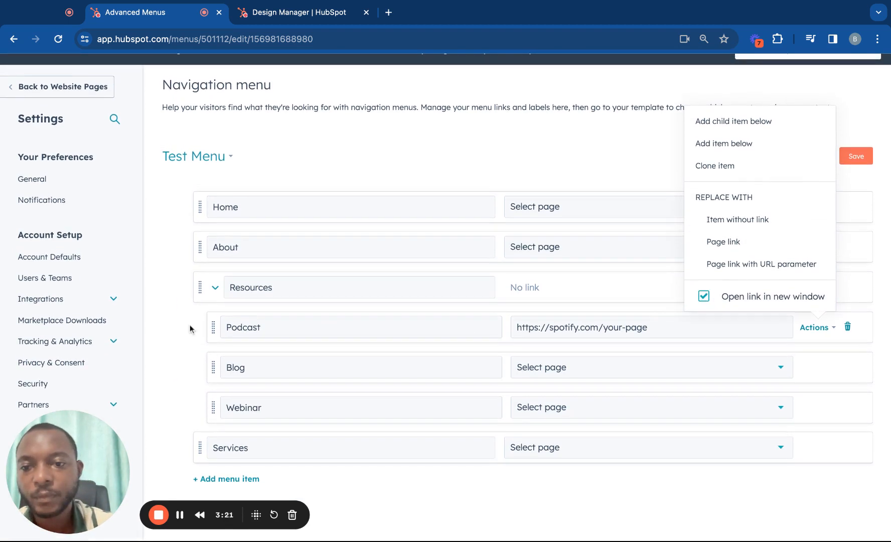
{"action": "left_click", "coordinate": [191, 329]}
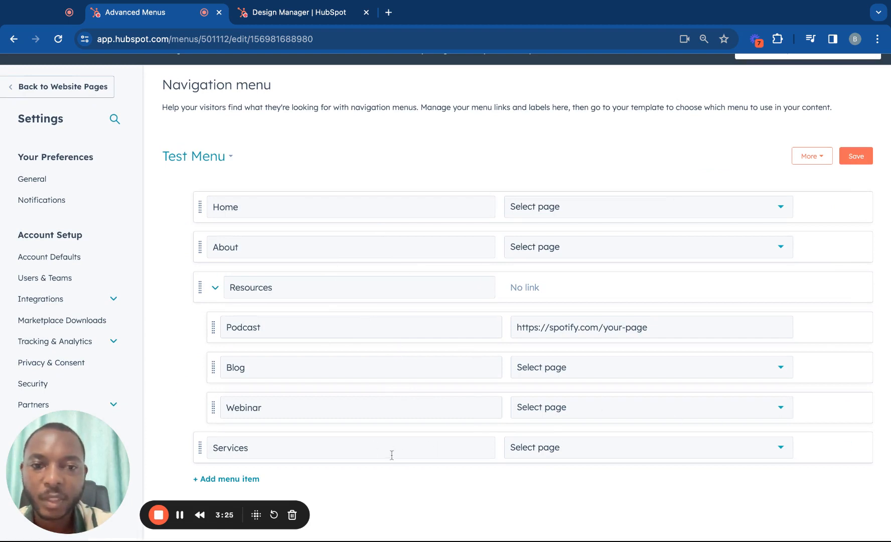
- Add a page link with URL parameter at the end of the menu and label it "Products"
{"action": "left_click", "coordinate": [250, 480]}
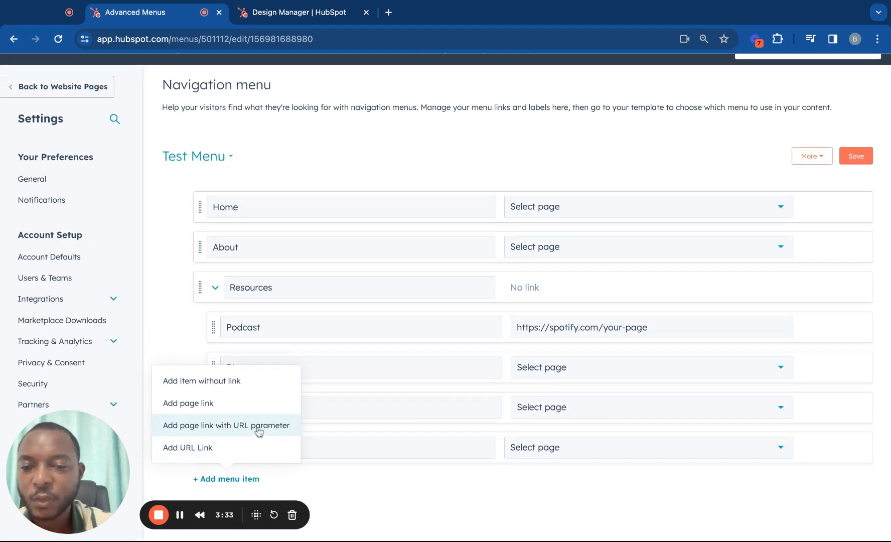
{"action": "left_click", "coordinate": [225, 424]}
{"action": "scroll", "coordinate": [228, 427], "scroll_direction": "down", "scroll_amount": 1}
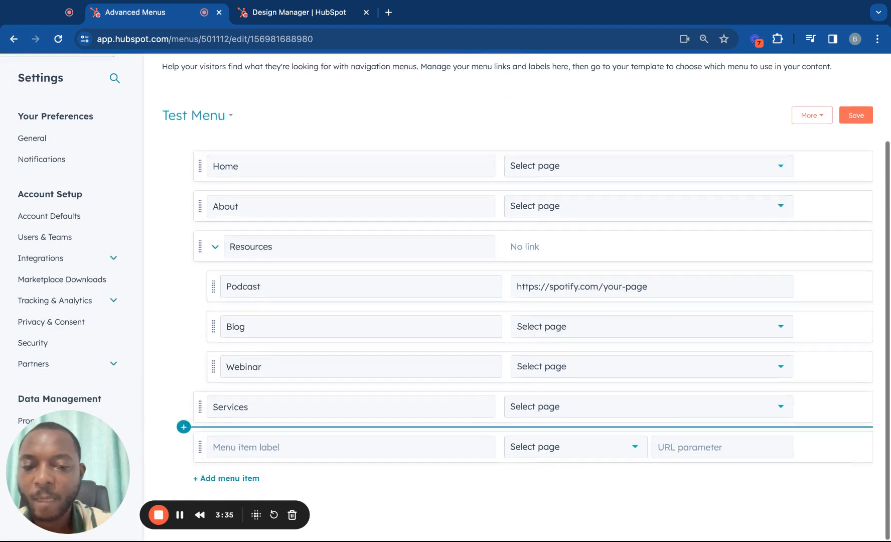
{"action": "left_click", "coordinate": [232, 444]}
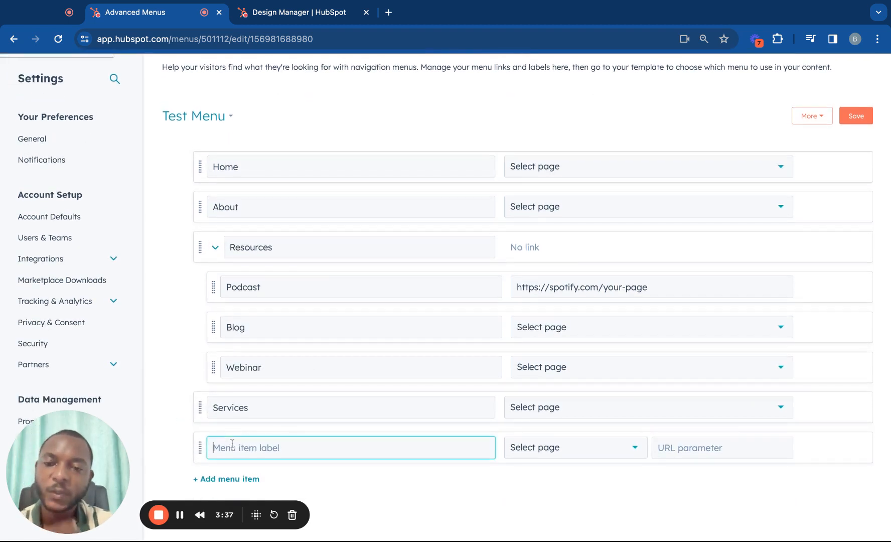
{"action": "type", "text": "Po"}
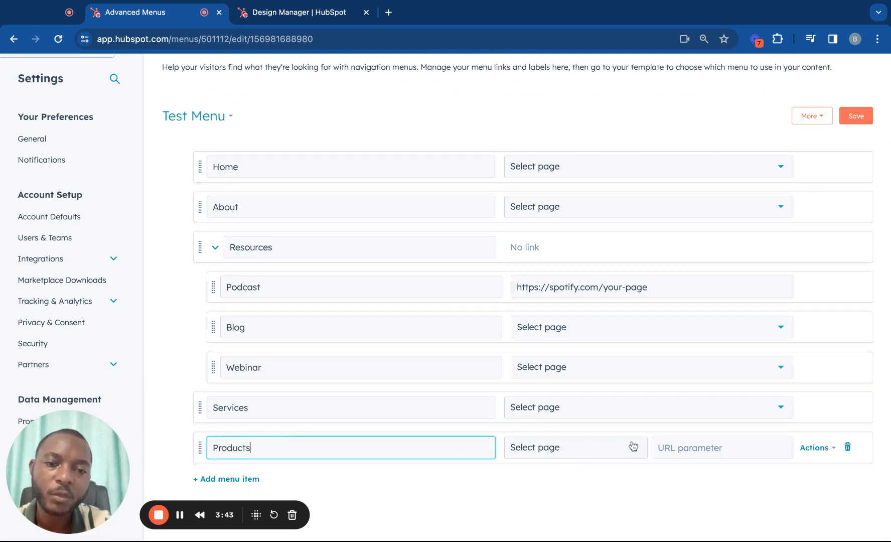
- Link the Products item to the "Device - product listing" page with the URL parameter ?category=phone
{"action": "left_click", "coordinate": [698, 444]}
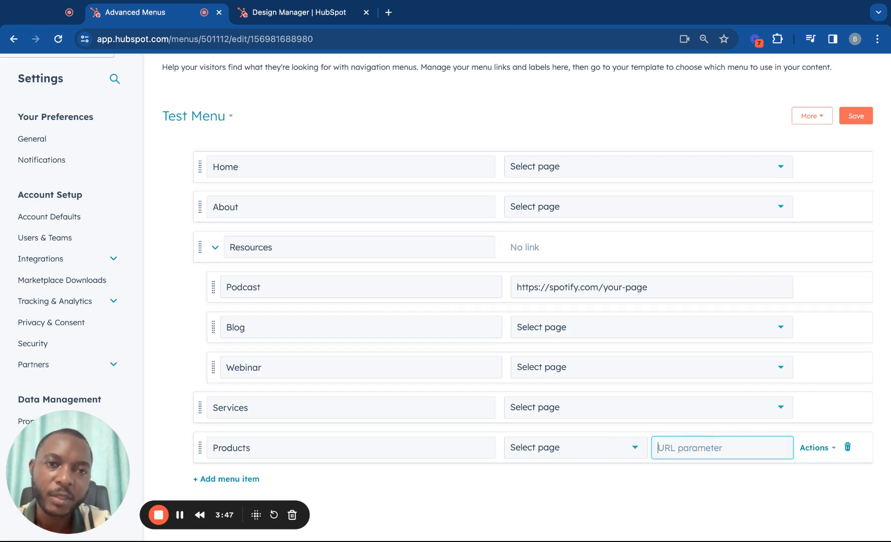
{"action": "left_click", "coordinate": [628, 457]}
{"action": "type", "text": "produc"}
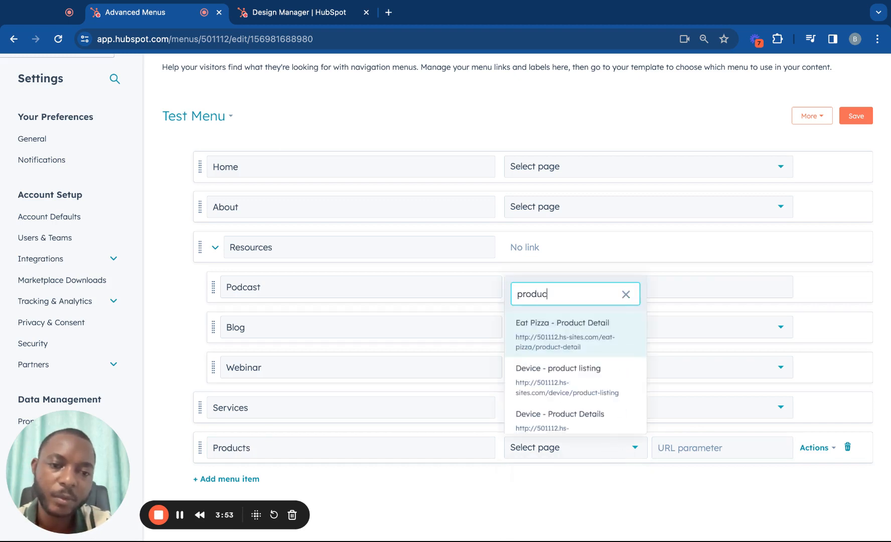
{"action": "scroll", "coordinate": [595, 376], "scroll_direction": "down", "scroll_amount": 1}
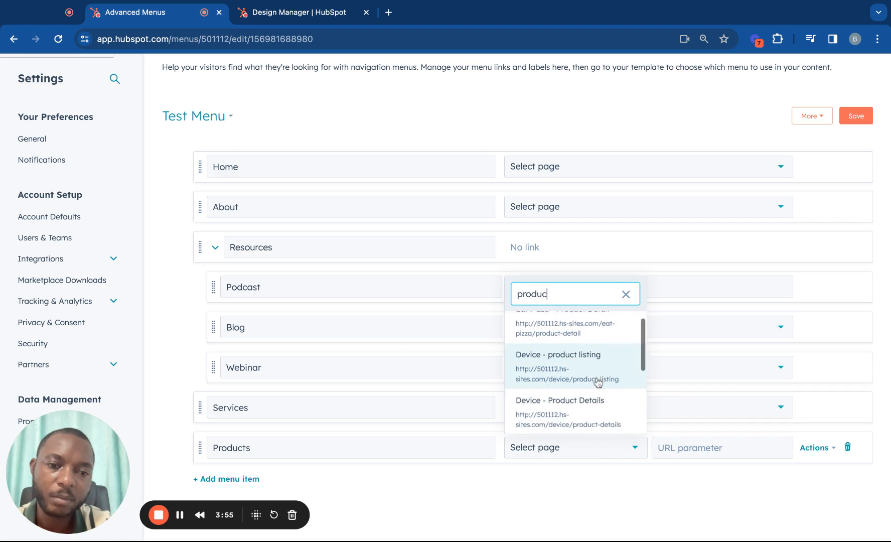
{"action": "left_click", "coordinate": [590, 367]}
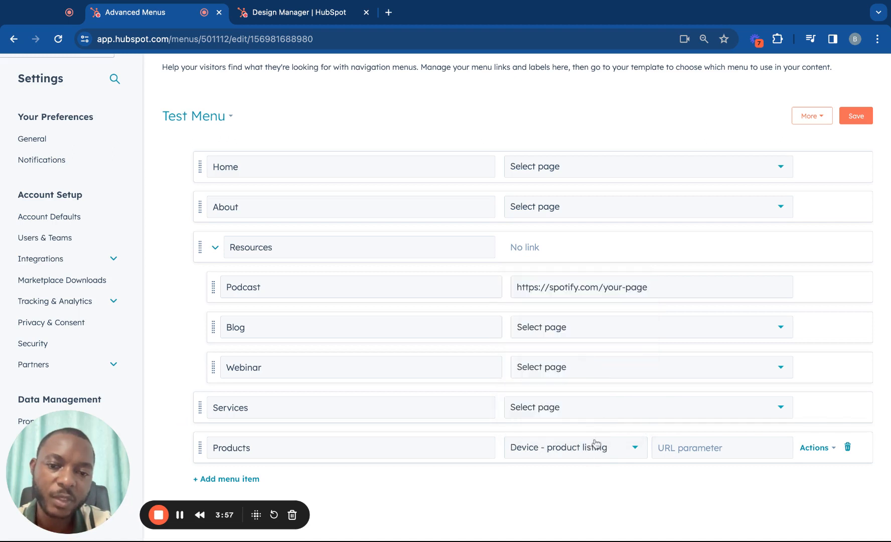
{"action": "left_click", "coordinate": [677, 454]}
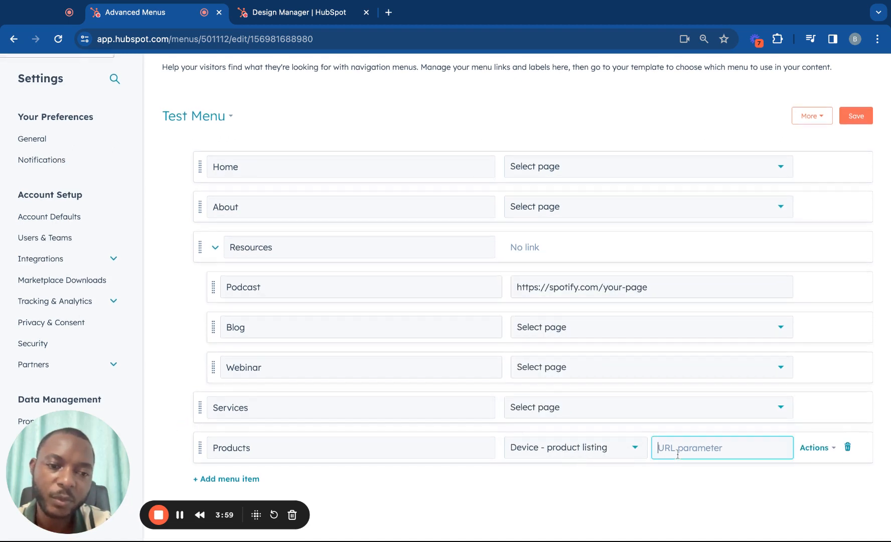
{"action": "type", "text": "?category=phone"}
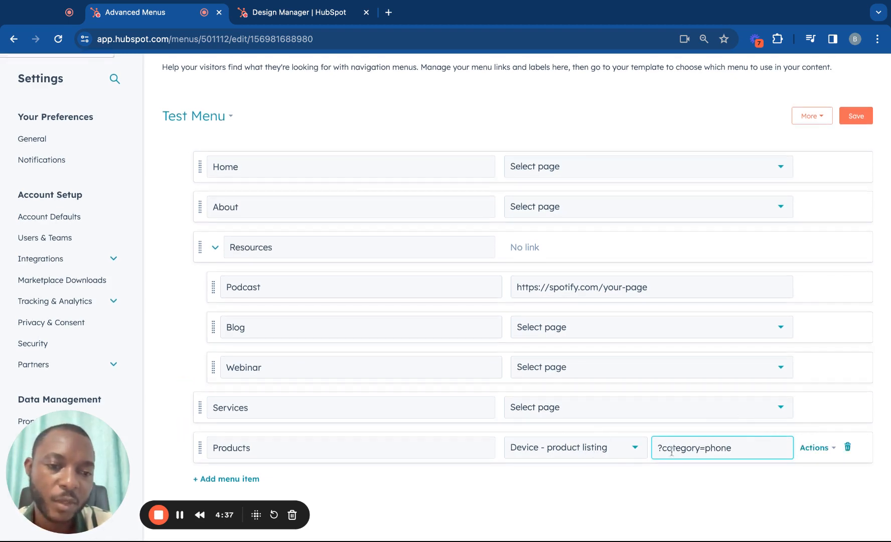
- Search the pages for "blog" and link the Blog child item to "Cash Loan - Blog"
{"action": "left_click", "coordinate": [538, 407]}
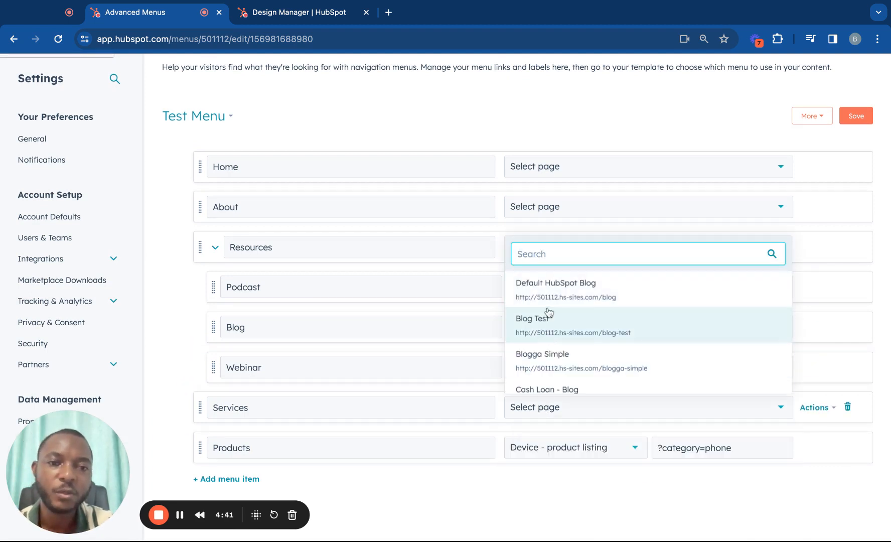
{"action": "left_click", "coordinate": [402, 324]}
{"action": "left_click", "coordinate": [552, 328]}
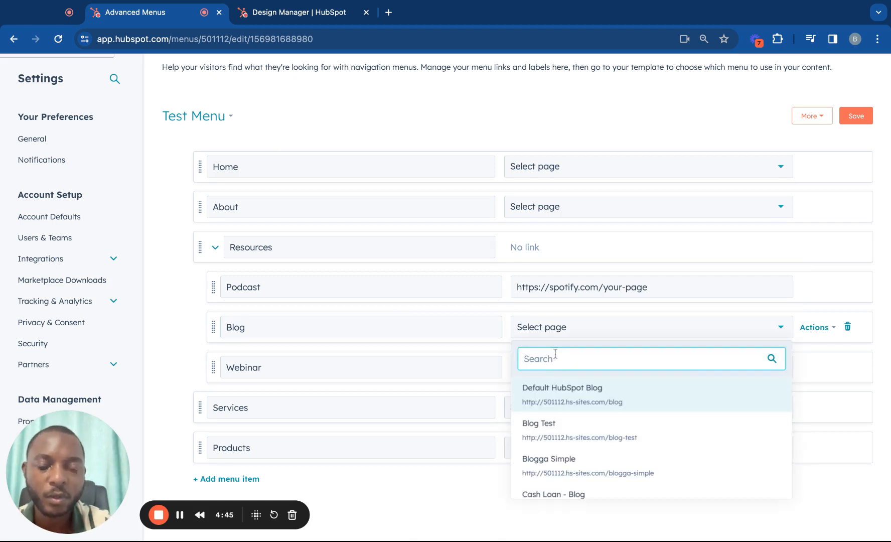
{"action": "type", "text": "blog"}
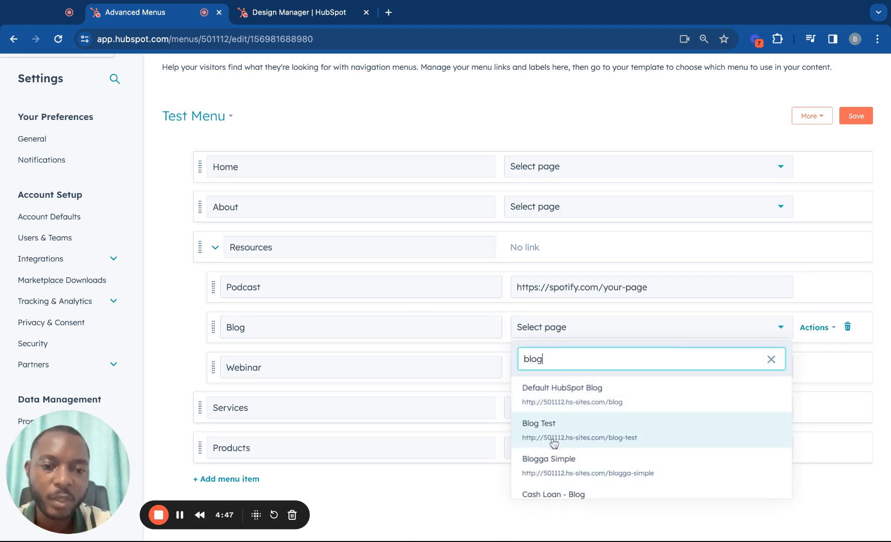
{"action": "left_click", "coordinate": [570, 494]}
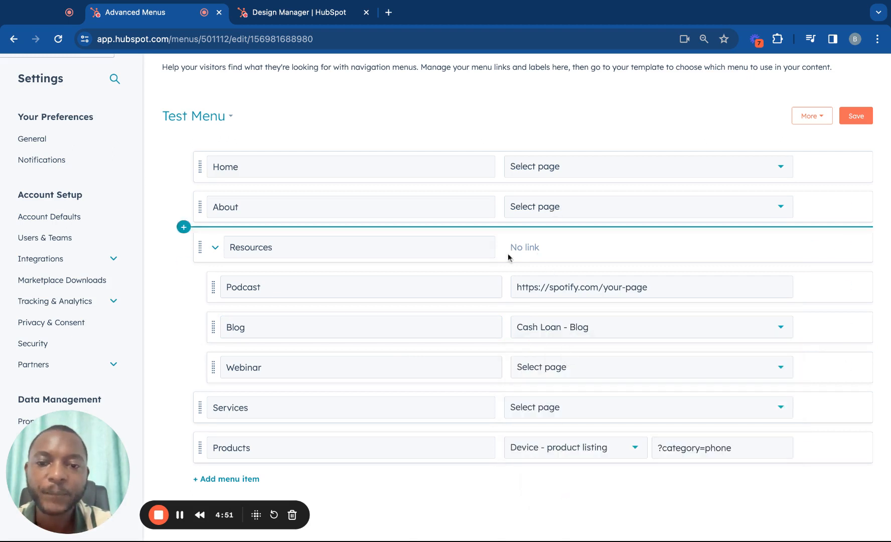
- Search the pages for "home" and link the Home item to the HOME MEDICAL page
{"action": "left_click", "coordinate": [535, 175]}
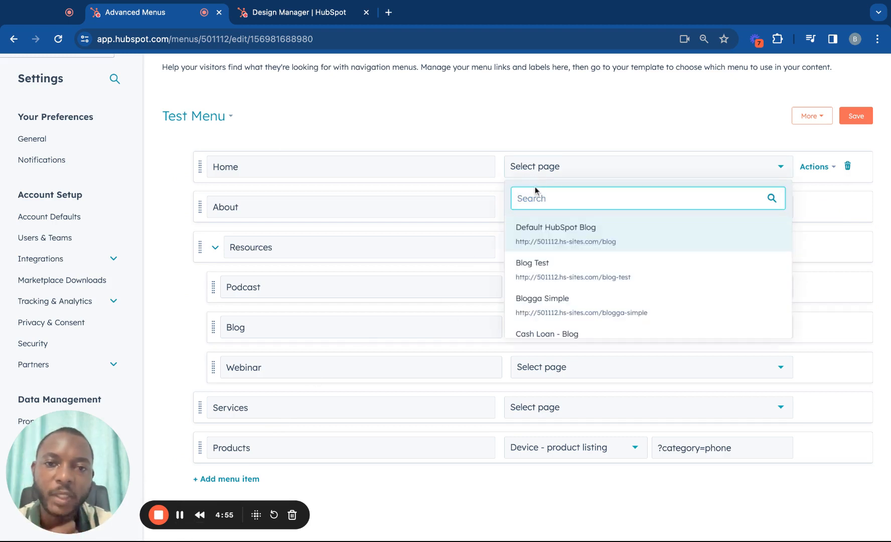
{"action": "type", "text": "home"}
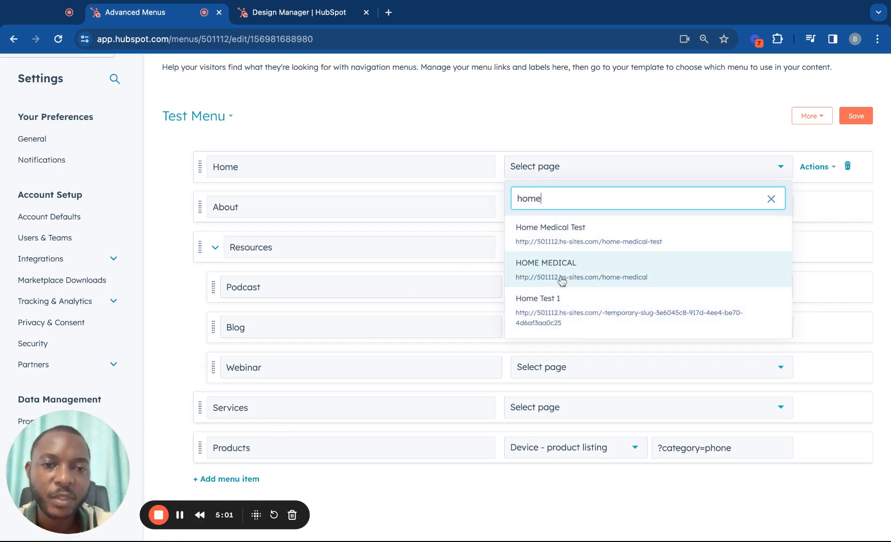
{"action": "left_click", "coordinate": [562, 281]}
- Search the pages for "about" and link the About item to the "Cashloan - About" page
{"action": "left_click", "coordinate": [536, 207]}
{"action": "type", "text": "about"}
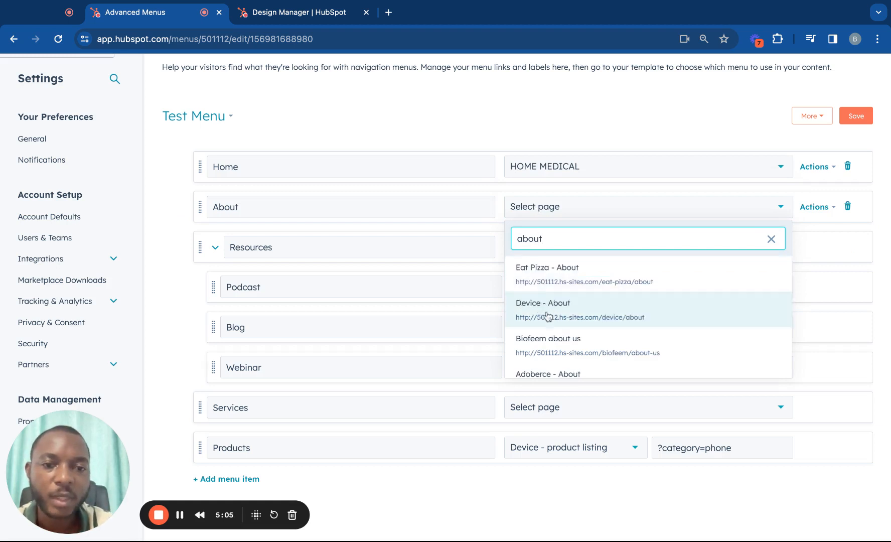
{"action": "scroll", "coordinate": [551, 331], "scroll_direction": "down", "scroll_amount": 2}
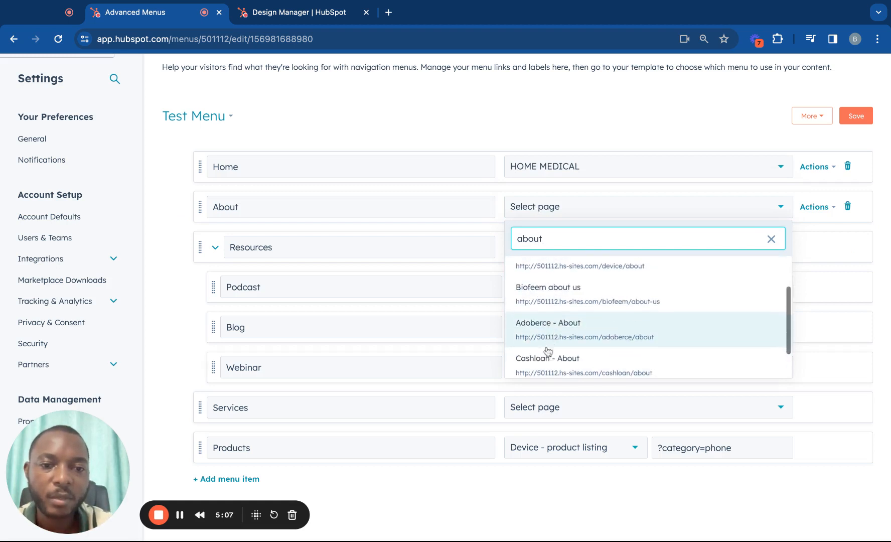
{"action": "left_click", "coordinate": [549, 365]}
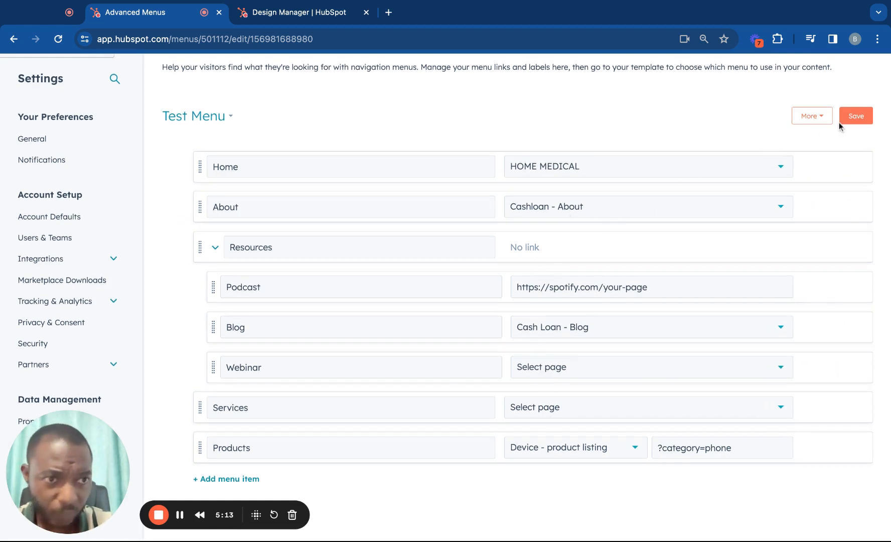
- Save the Test Menu navigation menu with its linked items
{"action": "left_click", "coordinate": [818, 117]}
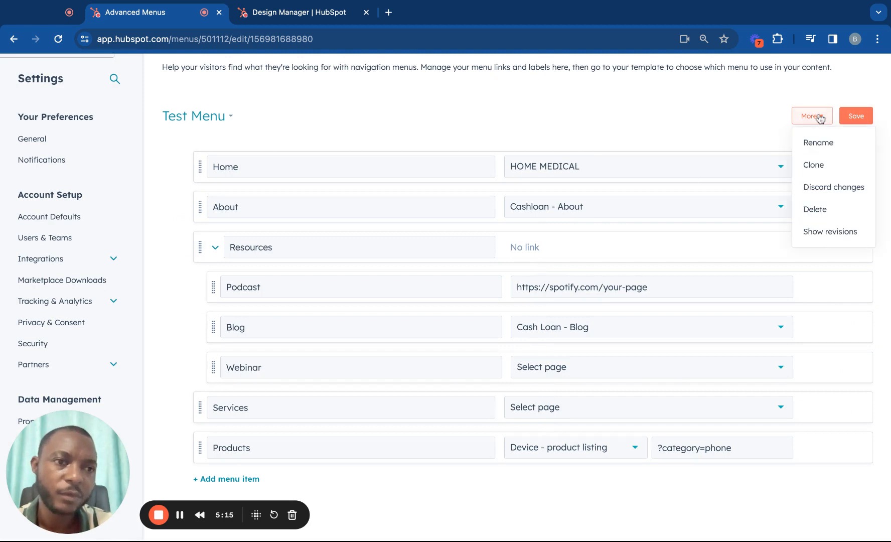
{"action": "left_click", "coordinate": [855, 116]}
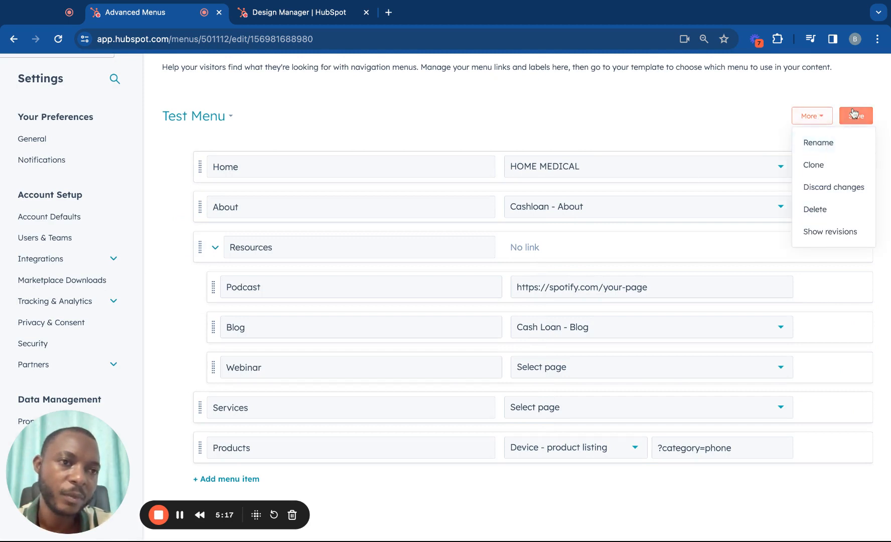
- Rename the navigation menu as Test Menu Cash and save it
{"action": "left_click", "coordinate": [814, 117]}
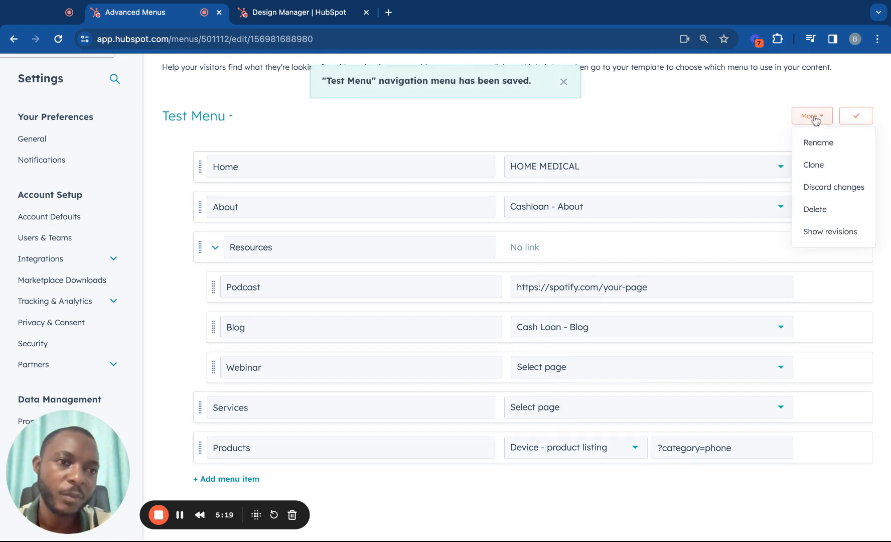
{"action": "left_click", "coordinate": [818, 143]}
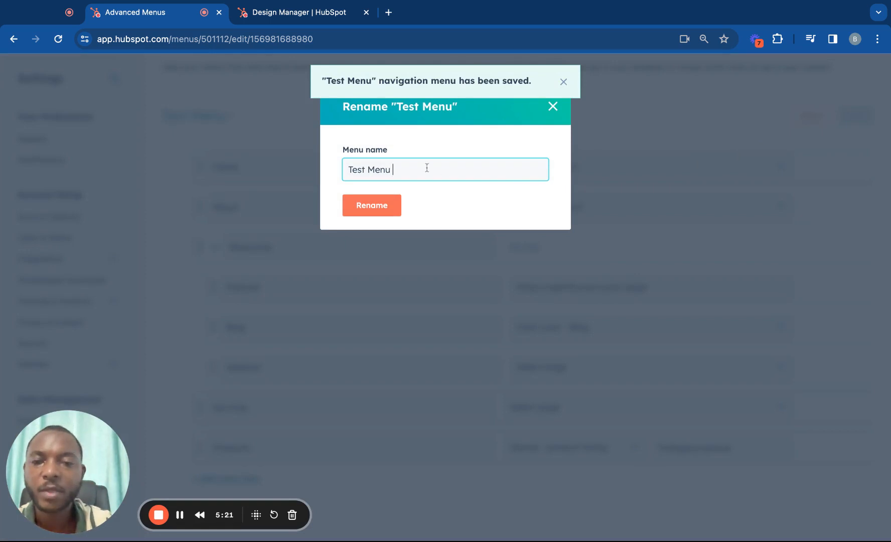
{"action": "left_click", "coordinate": [360, 211]}
{"action": "left_click", "coordinate": [808, 117]}
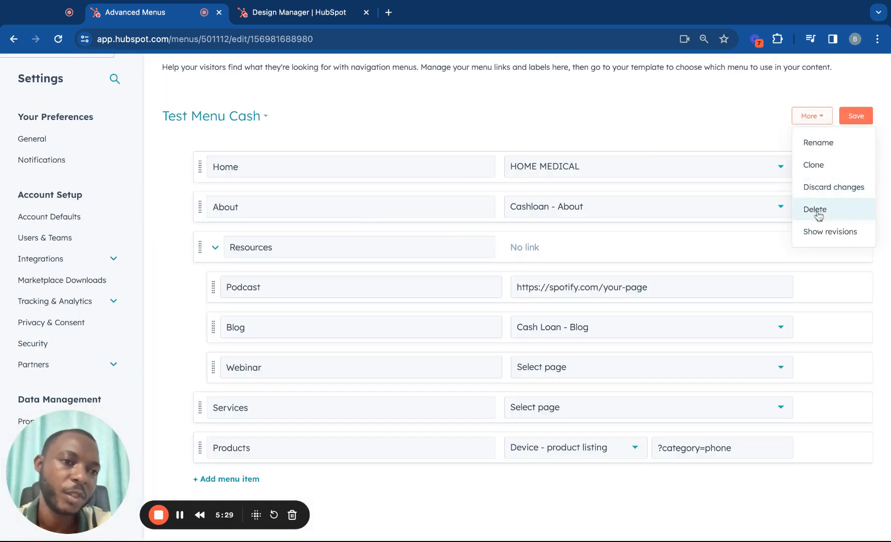
{"action": "left_click", "coordinate": [856, 116]}
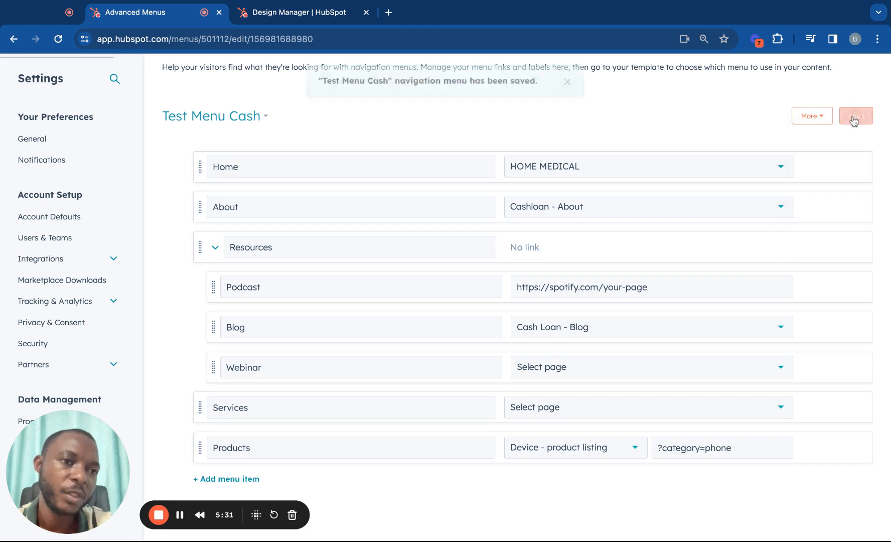
- Show the revisions of Test Menu Cash, look through the current version's items, and close the revision list
{"action": "left_click", "coordinate": [816, 116]}
{"action": "left_click", "coordinate": [828, 230]}
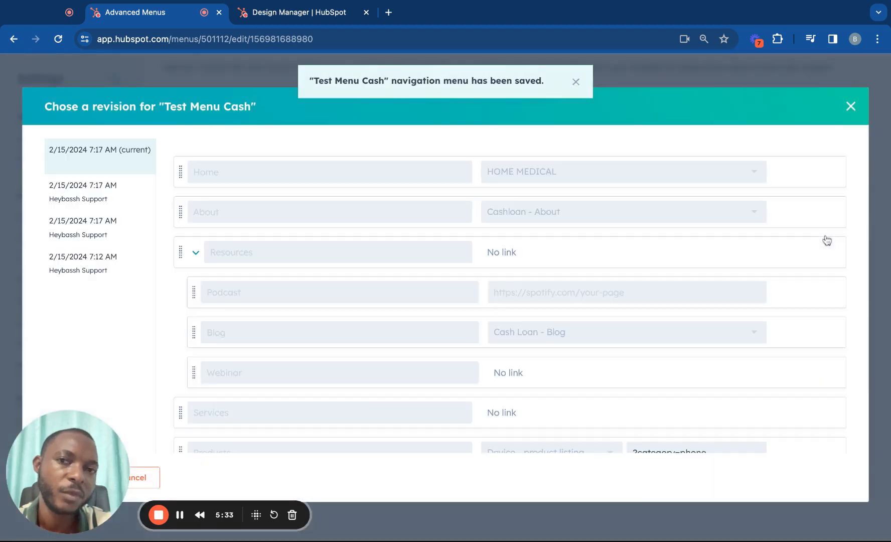
{"action": "scroll", "coordinate": [461, 270], "scroll_direction": "down", "scroll_amount": 2}
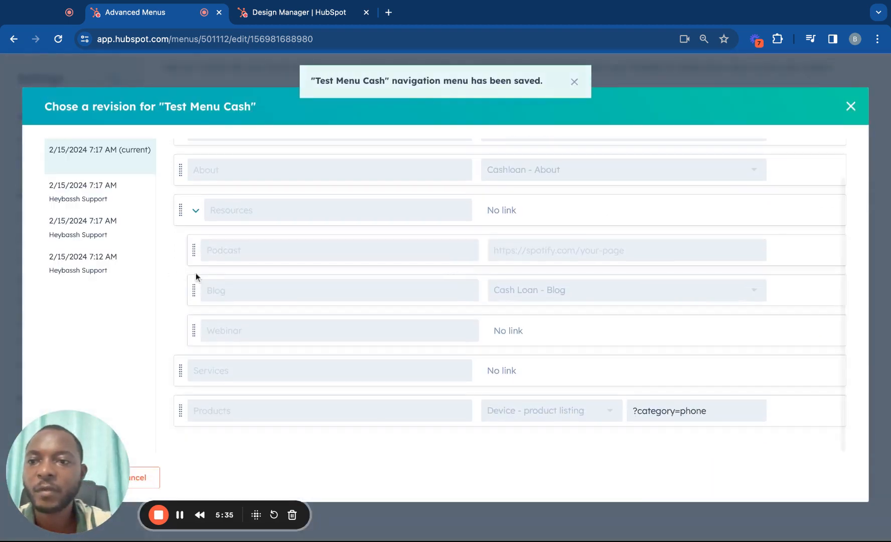
{"action": "left_click", "coordinate": [851, 107]}
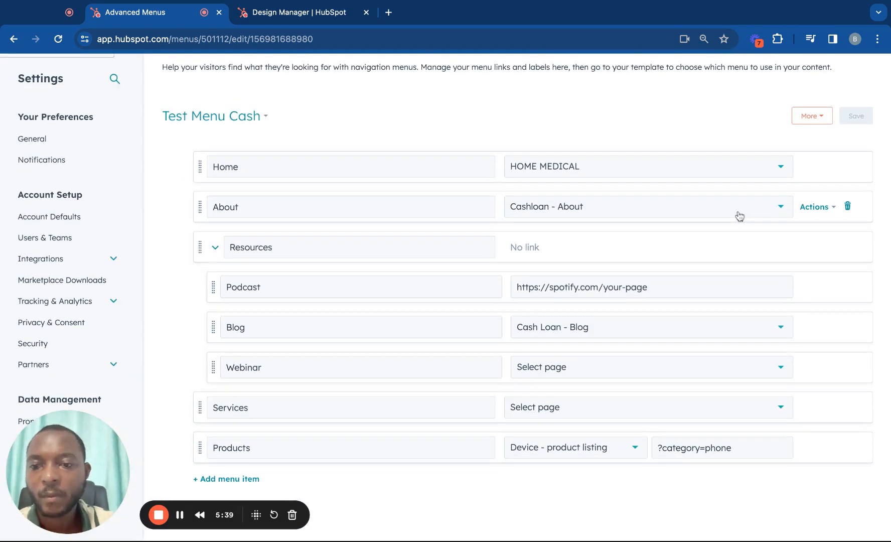
- Review the menu's items and collapse the child items under Resources
{"action": "scroll", "coordinate": [740, 215], "scroll_direction": "up", "scroll_amount": 3}
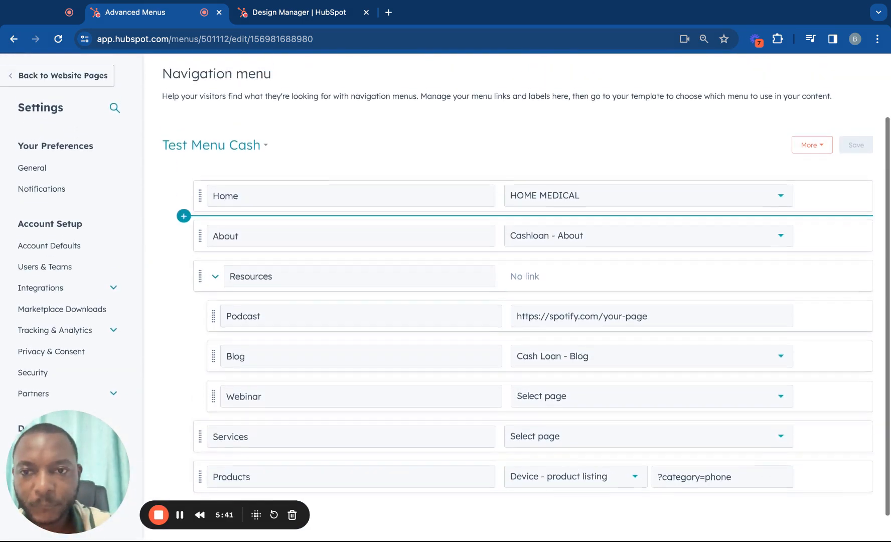
{"action": "scroll", "coordinate": [740, 216], "scroll_direction": "up", "scroll_amount": 1}
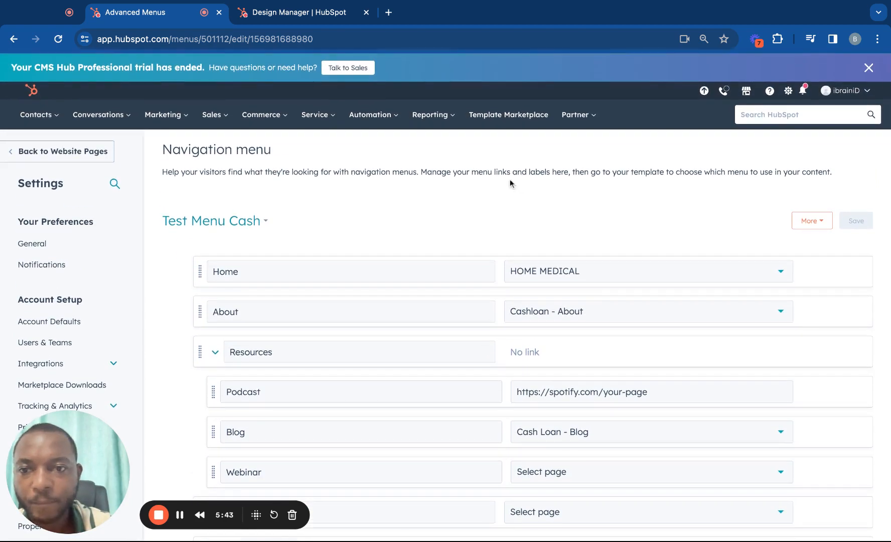
{"action": "scroll", "coordinate": [318, 318], "scroll_direction": "down", "scroll_amount": 4}
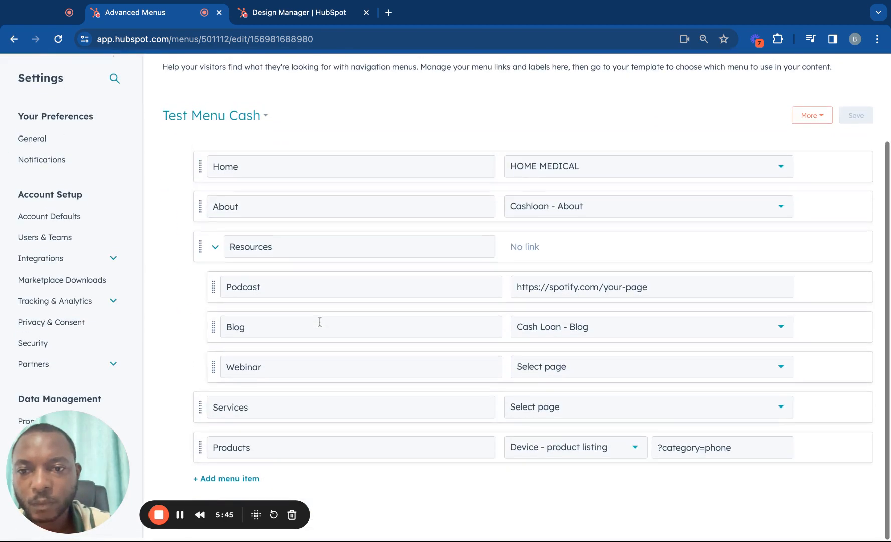
{"action": "left_click", "coordinate": [215, 247]}
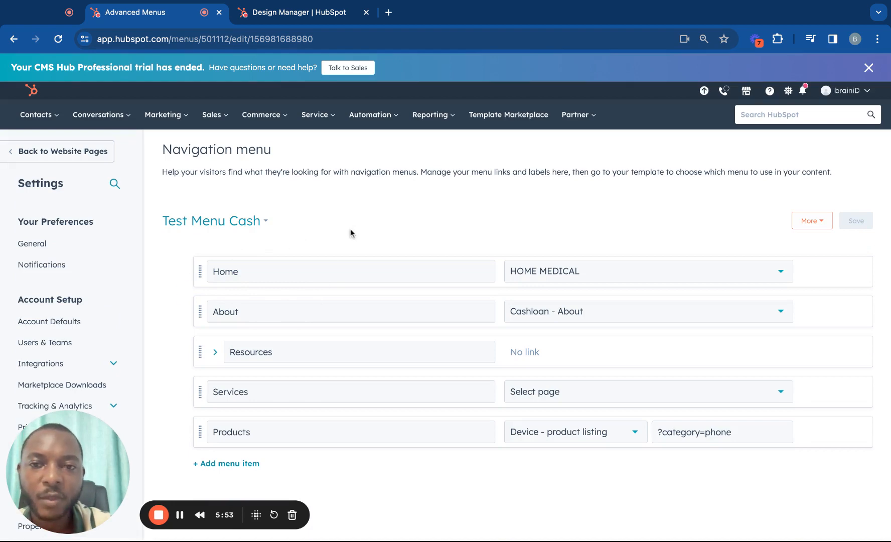
- Switch to the Design Manager and open header.html from the partials folder of the CashLoan templates
{"action": "left_click", "coordinate": [279, 18]}
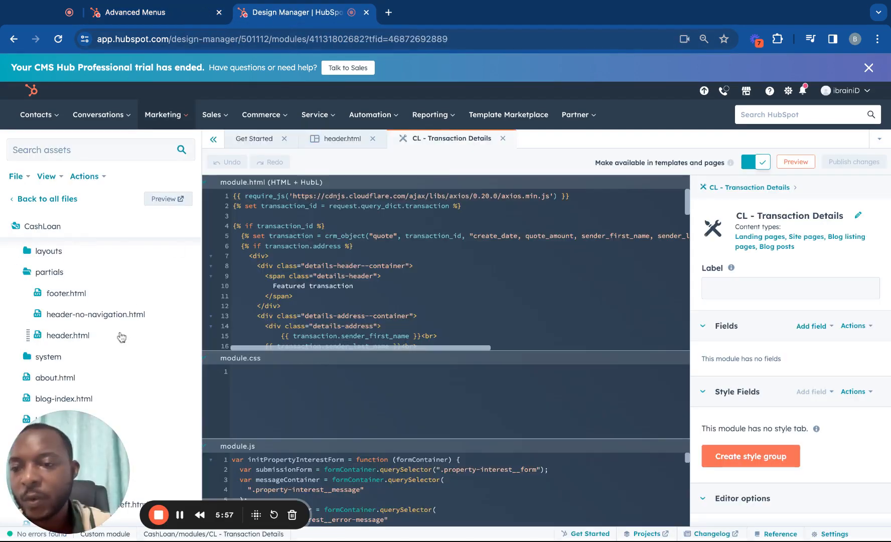
{"action": "scroll", "coordinate": [119, 333], "scroll_direction": "down", "scroll_amount": 1}
{"action": "scroll", "coordinate": [120, 335], "scroll_direction": "up", "scroll_amount": 5}
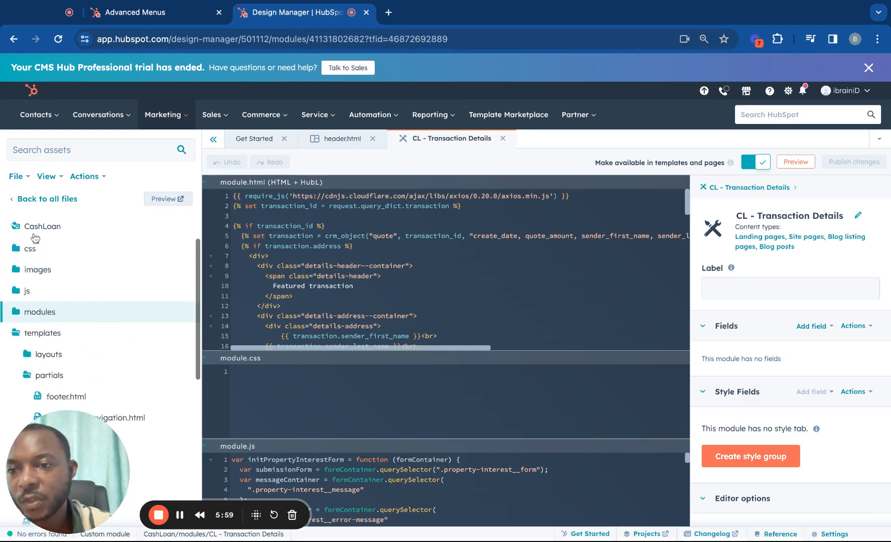
{"action": "scroll", "coordinate": [92, 307], "scroll_direction": "down", "scroll_amount": 3}
{"action": "scroll", "coordinate": [92, 307], "scroll_direction": "down", "scroll_amount": 2}
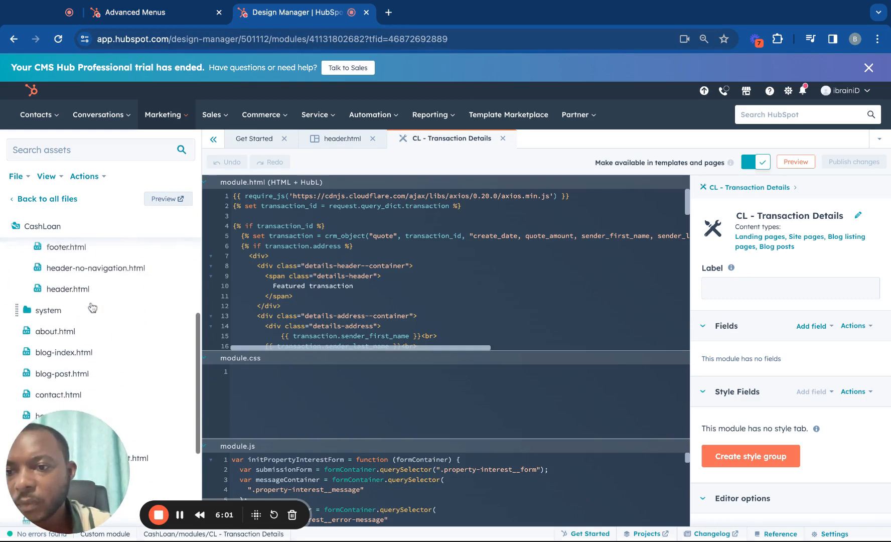
{"action": "scroll", "coordinate": [60, 285], "scroll_direction": "up", "scroll_amount": 2}
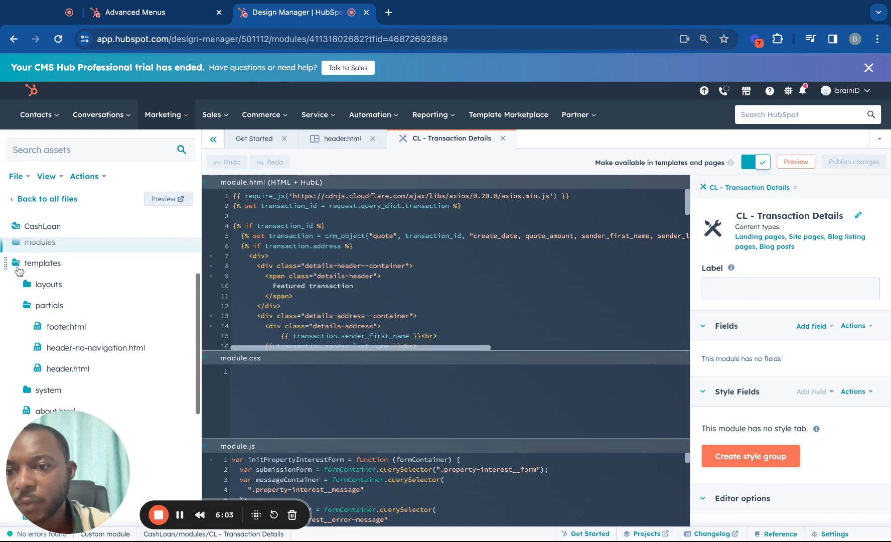
{"action": "scroll", "coordinate": [42, 271], "scroll_direction": "up", "scroll_amount": 1}
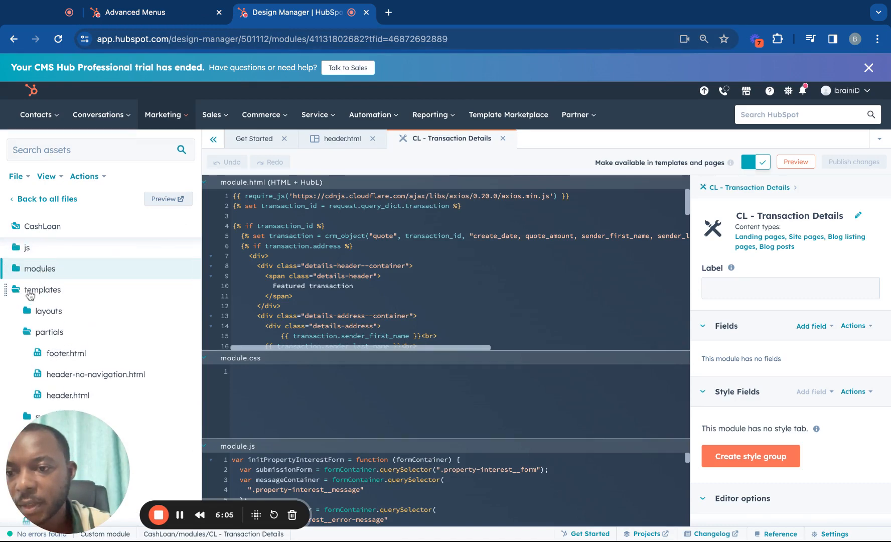
{"action": "scroll", "coordinate": [50, 298], "scroll_direction": "down", "scroll_amount": 2}
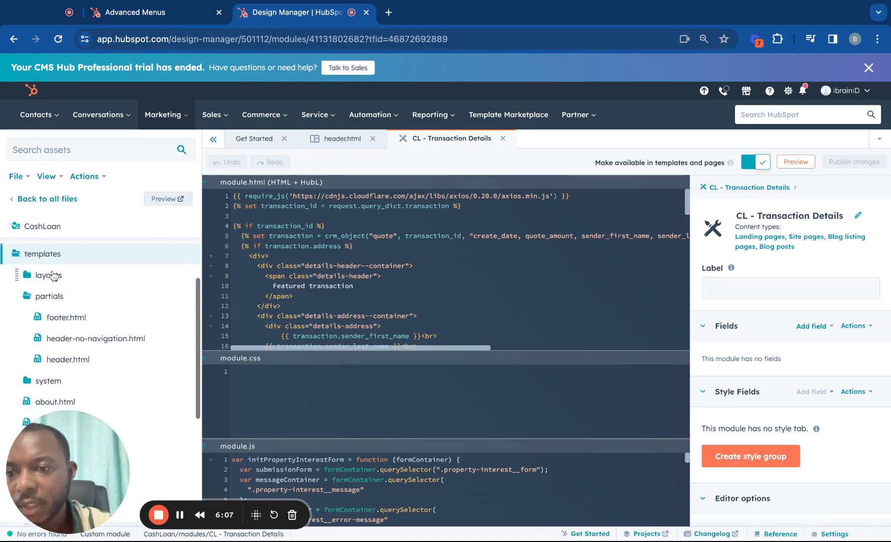
{"action": "scroll", "coordinate": [58, 301], "scroll_direction": "down", "scroll_amount": 2}
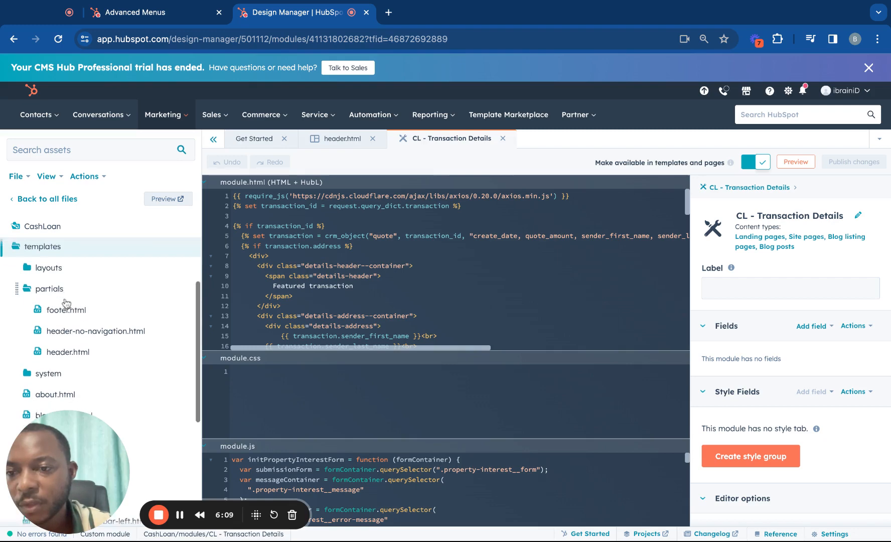
{"action": "left_click", "coordinate": [68, 312]}
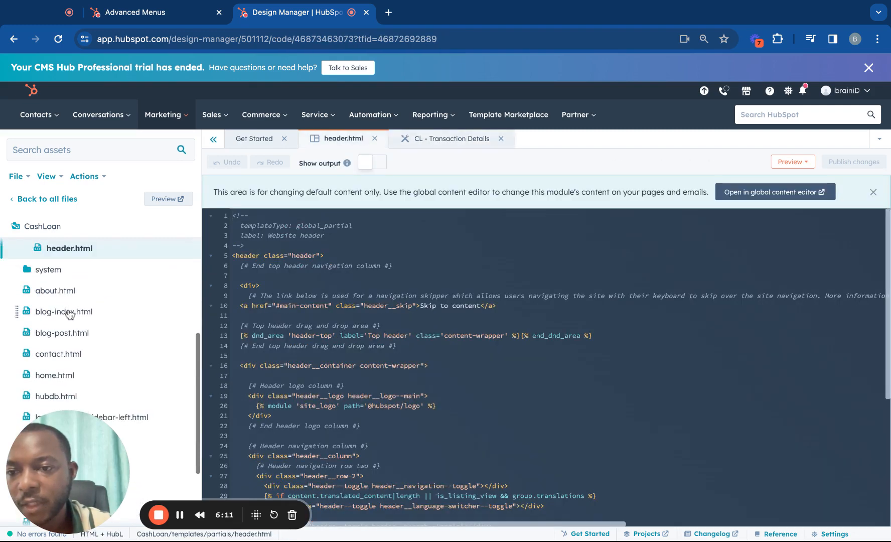
- Open the website header in the global content editor and open its Primary navigation module for editing
{"action": "left_click", "coordinate": [752, 197]}
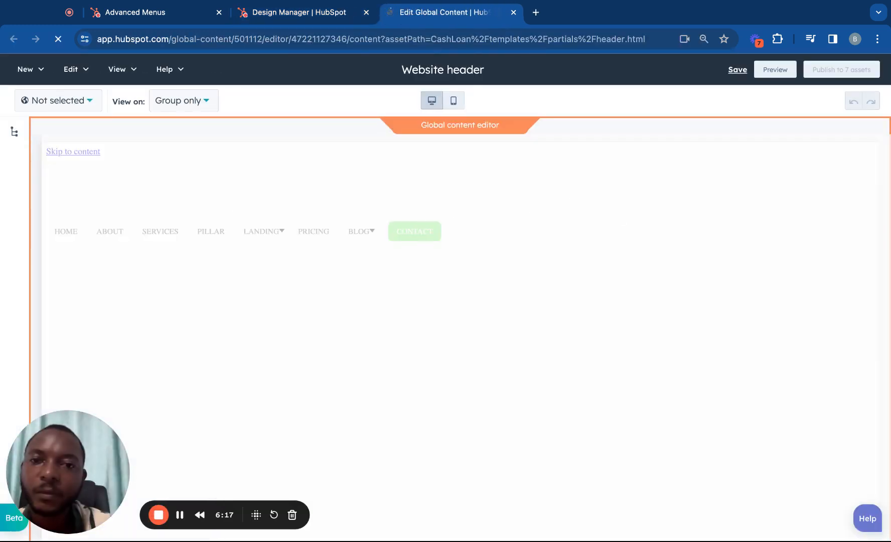
{"action": "left_click", "coordinate": [16, 133]}
{"action": "left_click", "coordinate": [107, 298]}
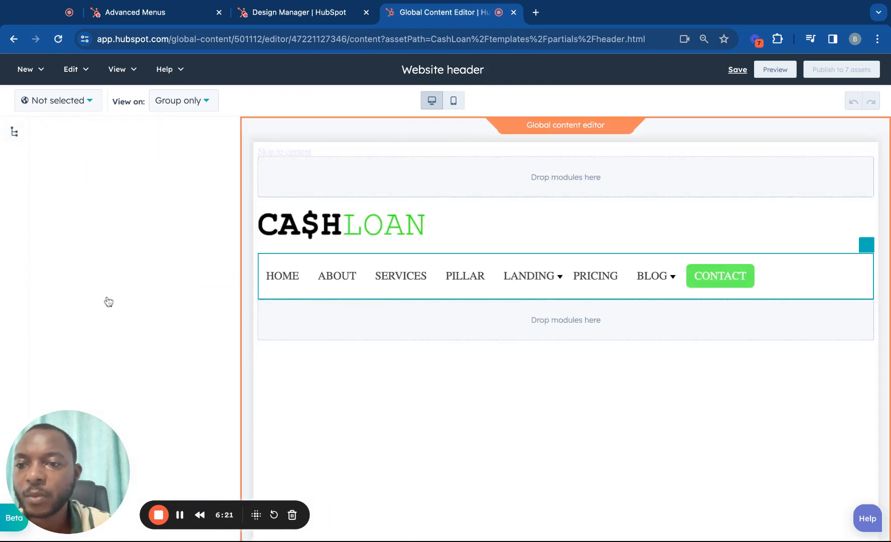
- Search the available menus for "test" and set the Primary menu field to Test Menu Cash
{"action": "left_click", "coordinate": [114, 277]}
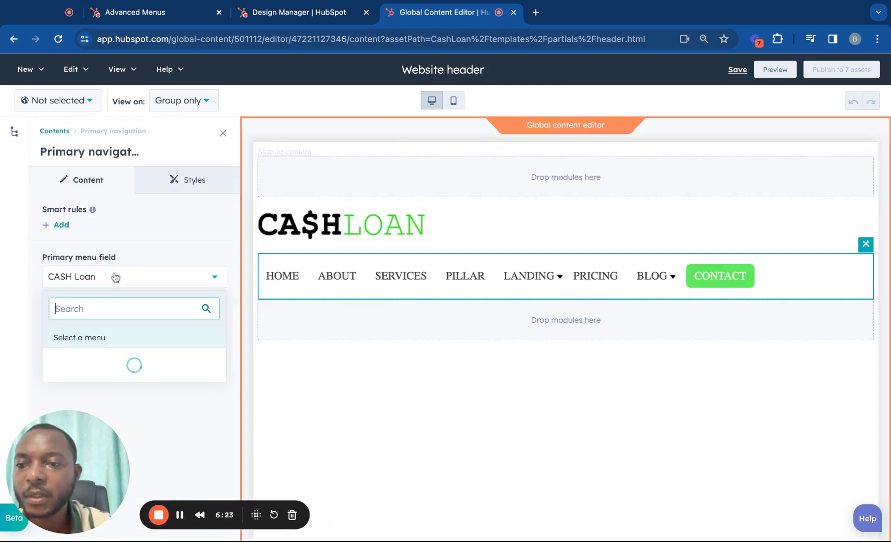
{"action": "scroll", "coordinate": [128, 358], "scroll_direction": "down", "scroll_amount": 5}
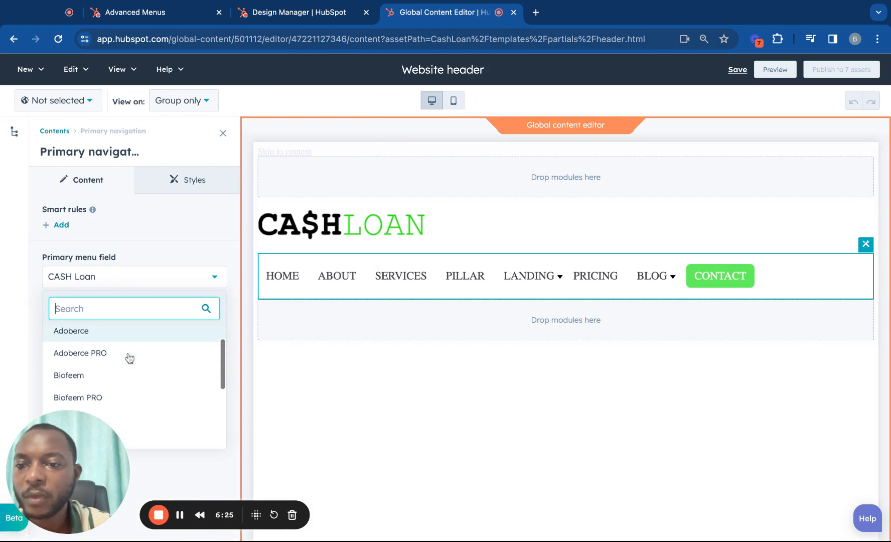
{"action": "type", "text": "me"}
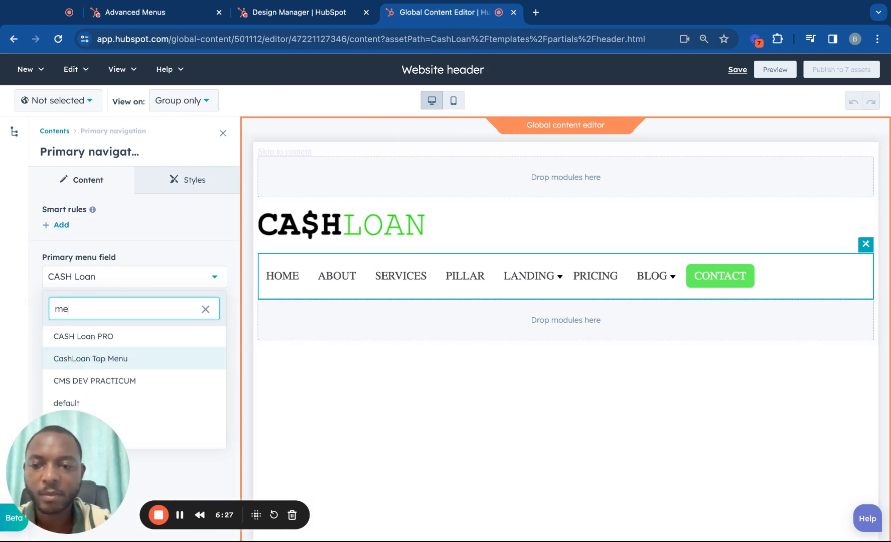
{"action": "type", "text": "nu test"}
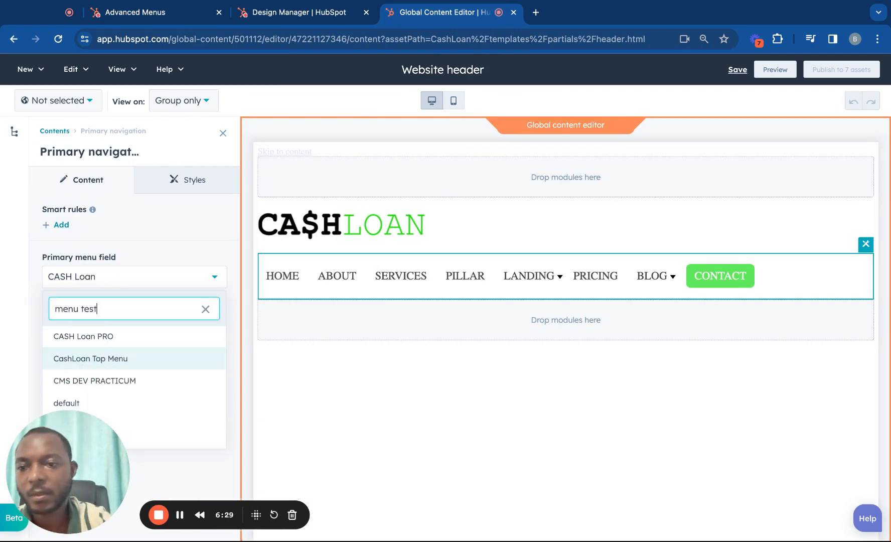
{"action": "key", "text": "BackSpace"}
{"action": "key", "text": "BackSpace"}
{"action": "key", "text": "BackSpace"}
{"action": "key", "text": "BackSpace"}
{"action": "key", "text": "BackSpace"}
{"action": "key", "text": "BackSpace"}
{"action": "key", "text": "BackSpace"}
{"action": "key", "text": "BackSpace"}
{"action": "key", "text": "BackSpace"}
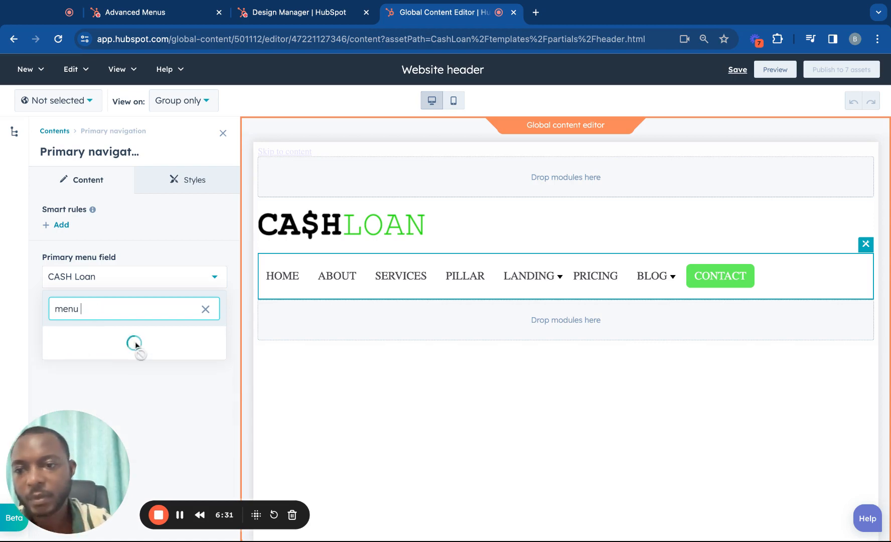
{"action": "type", "text": "test"}
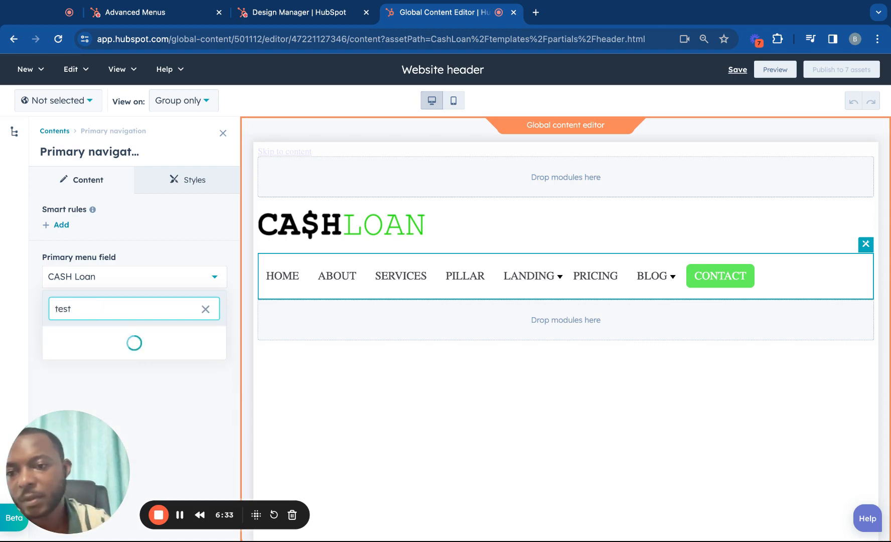
{"action": "key", "text": "Return"}
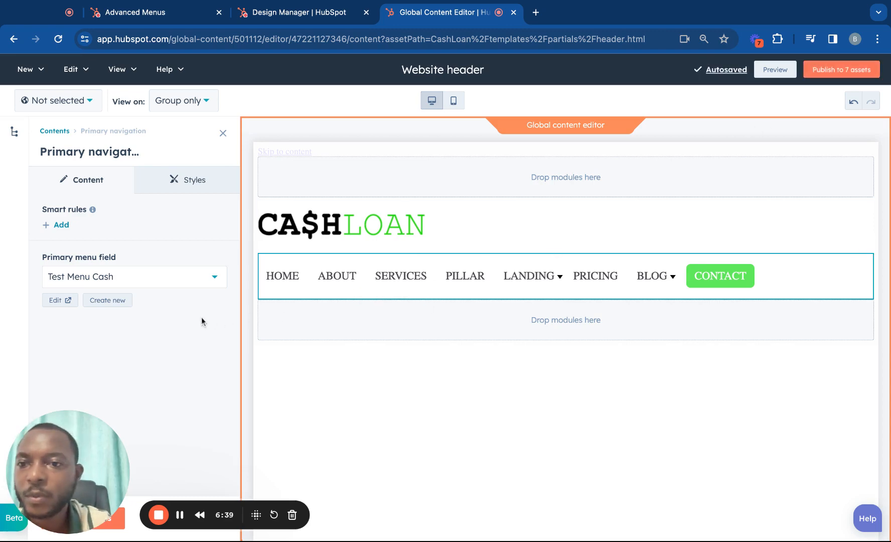
- Apply the changes to the primary navigation and publish the global website header to its 7 assets
{"action": "left_click_drag", "start_coordinate": [96, 422], "coordinate": [248, 386]}
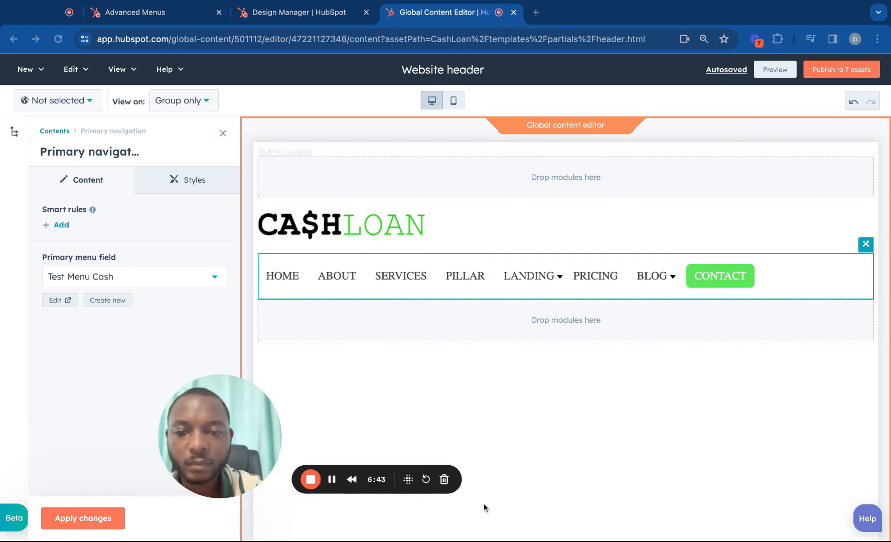
{"action": "left_click", "coordinate": [76, 522]}
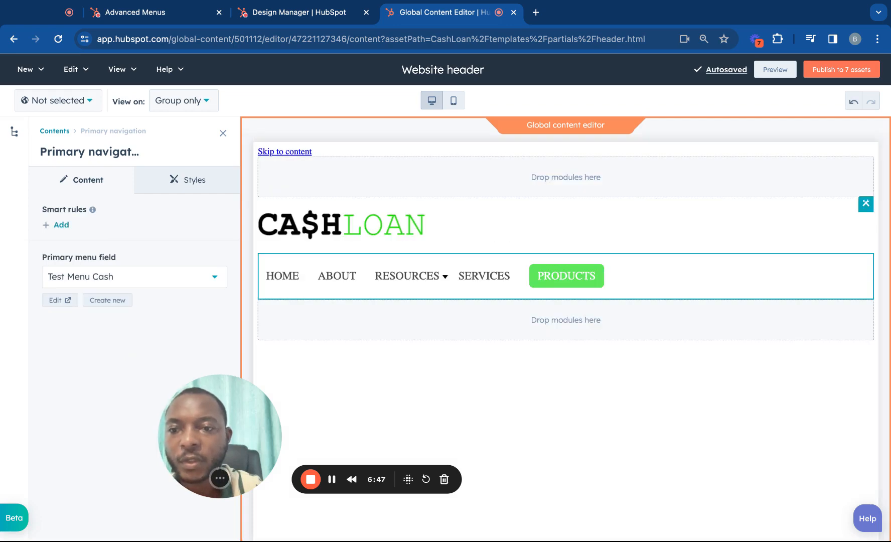
{"action": "left_click_drag", "start_coordinate": [220, 436], "coordinate": [116, 445]}
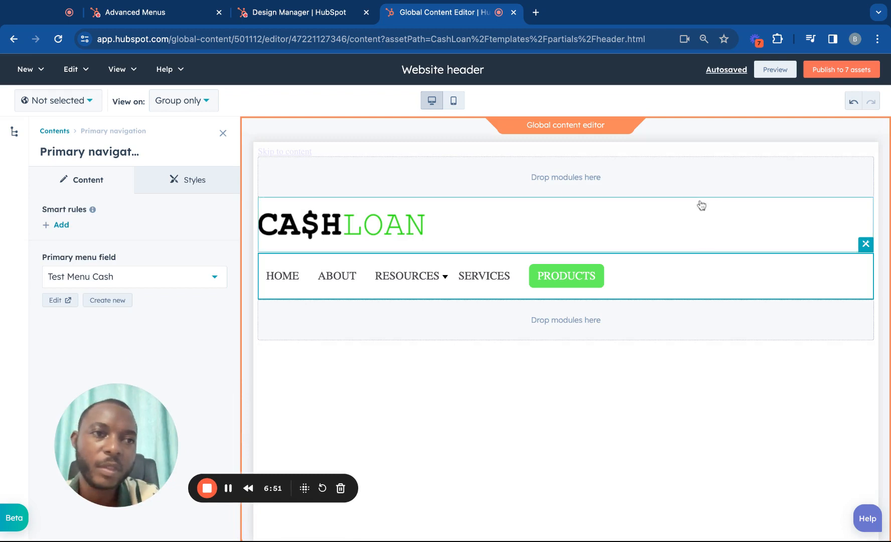
{"action": "left_click", "coordinate": [834, 73]}
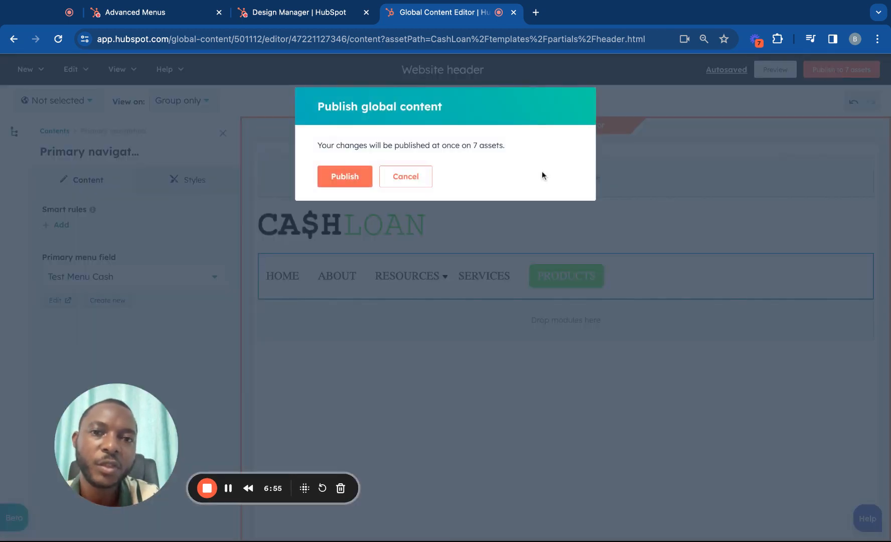
{"action": "left_click", "coordinate": [365, 176]}
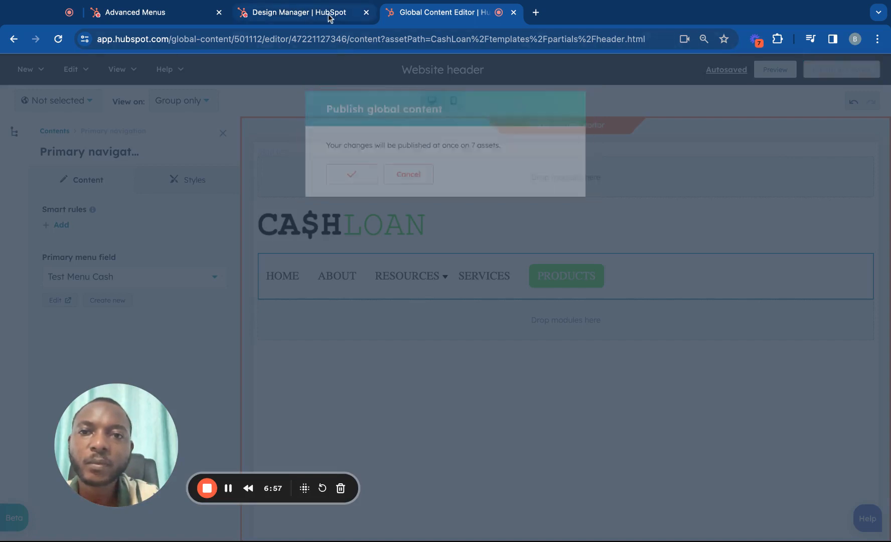
- Open about.html from the CashLoan templates in the Design Manager and preview it without display options to examine the header navigation
{"action": "left_click", "coordinate": [332, 23]}
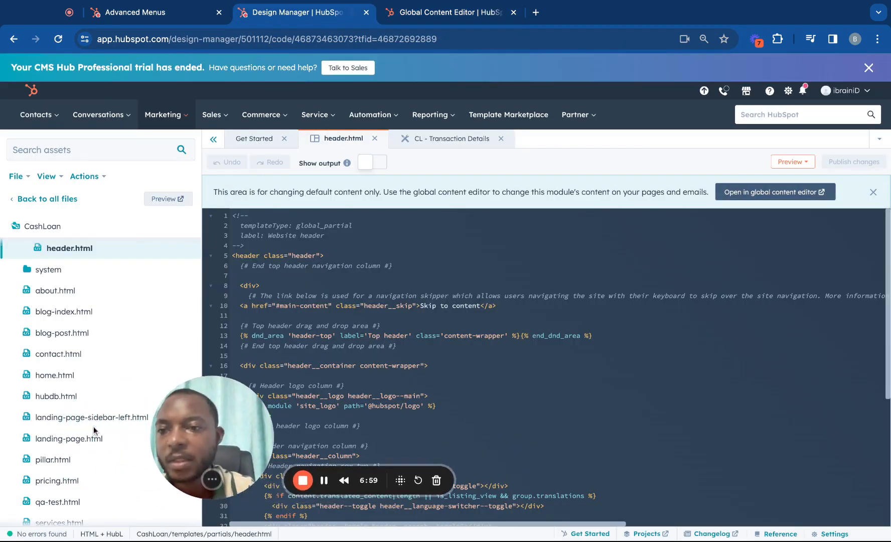
{"action": "left_click", "coordinate": [77, 290]}
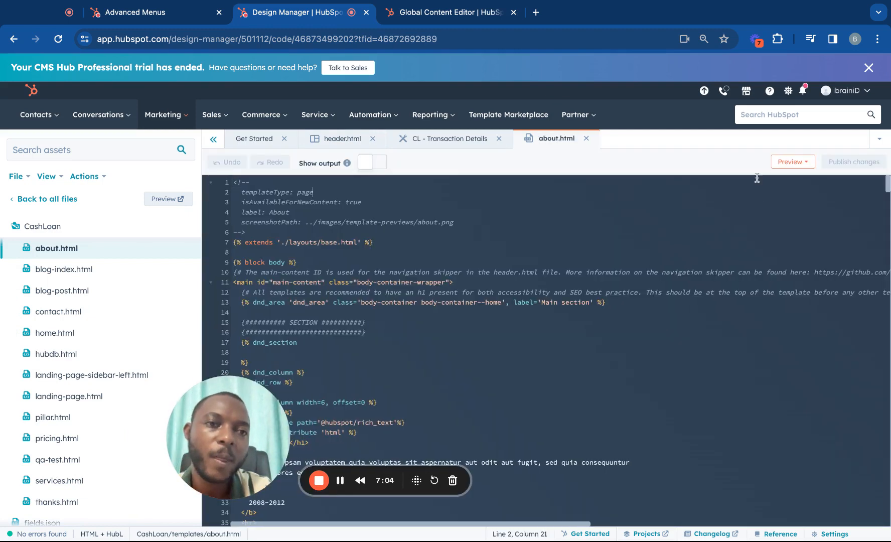
{"action": "left_click", "coordinate": [785, 164]}
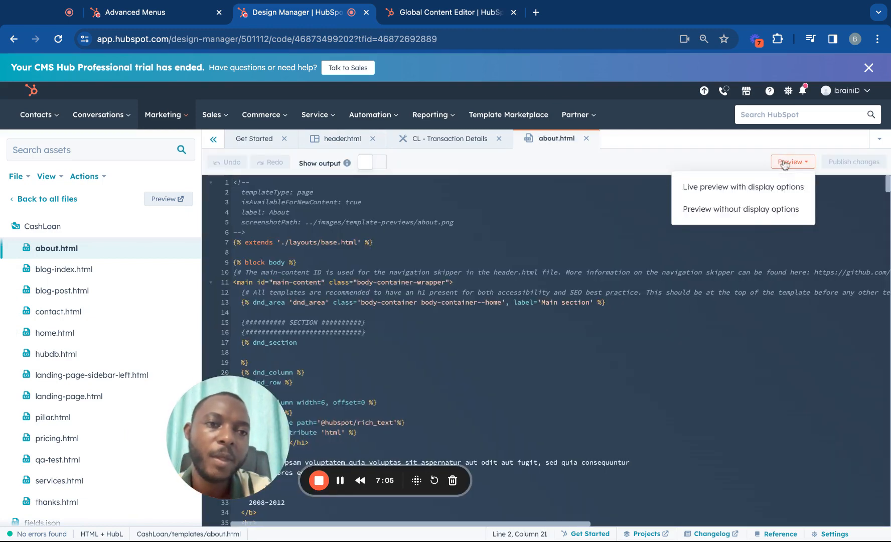
{"action": "left_click", "coordinate": [760, 209]}
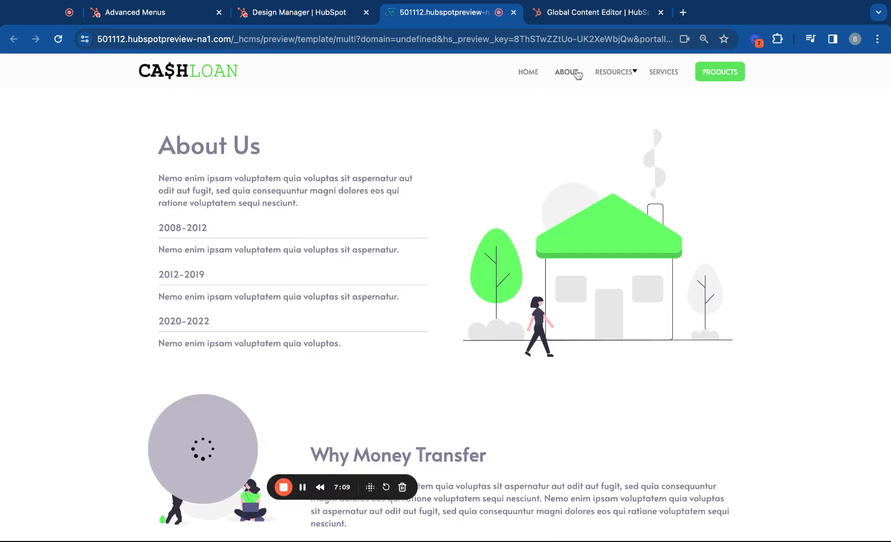
{"action": "mouse_move", "coordinate": [593, 80]}
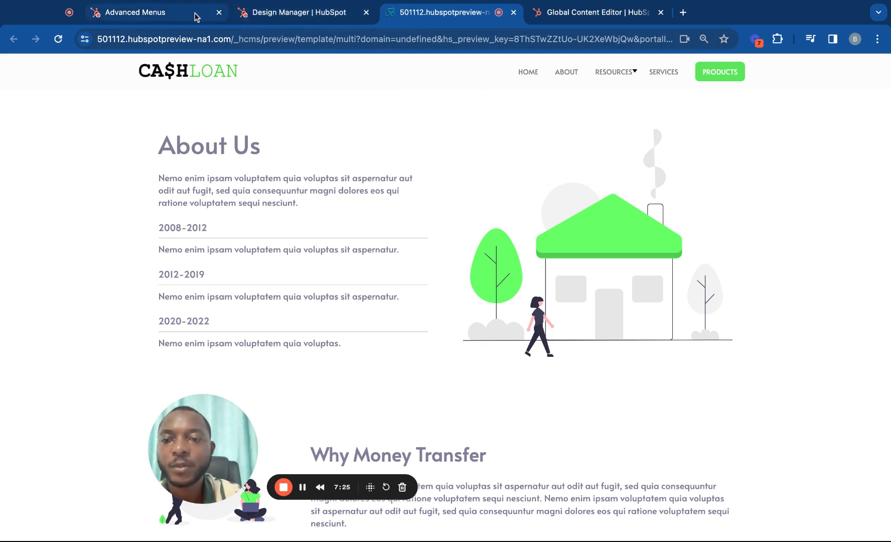
- Return to the navigation menu settings showing the items of Test Menu Cash
{"action": "left_click", "coordinate": [136, 12]}
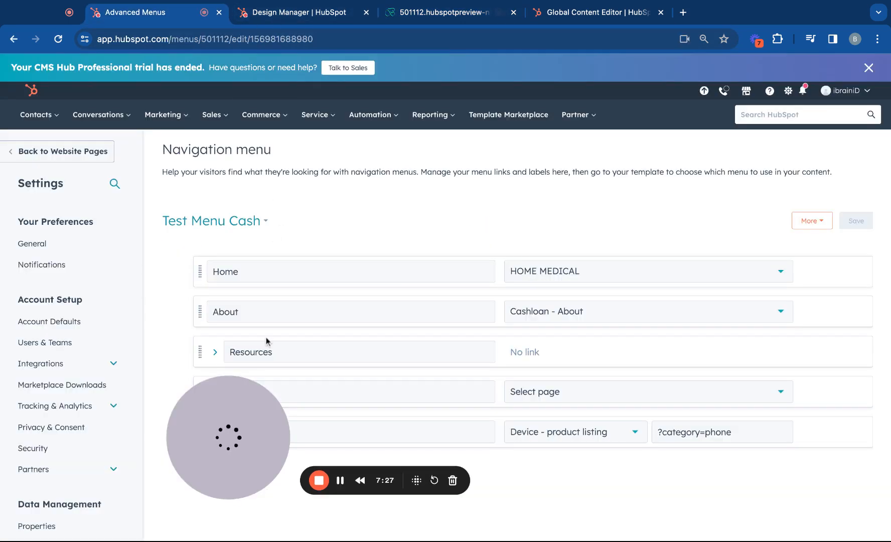